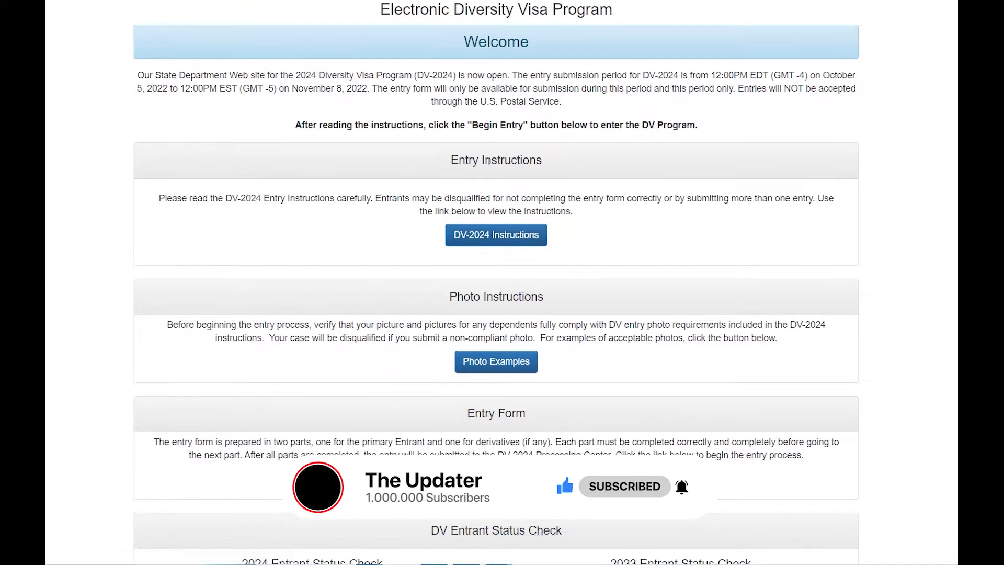
scroll(438, 292, down, 1)
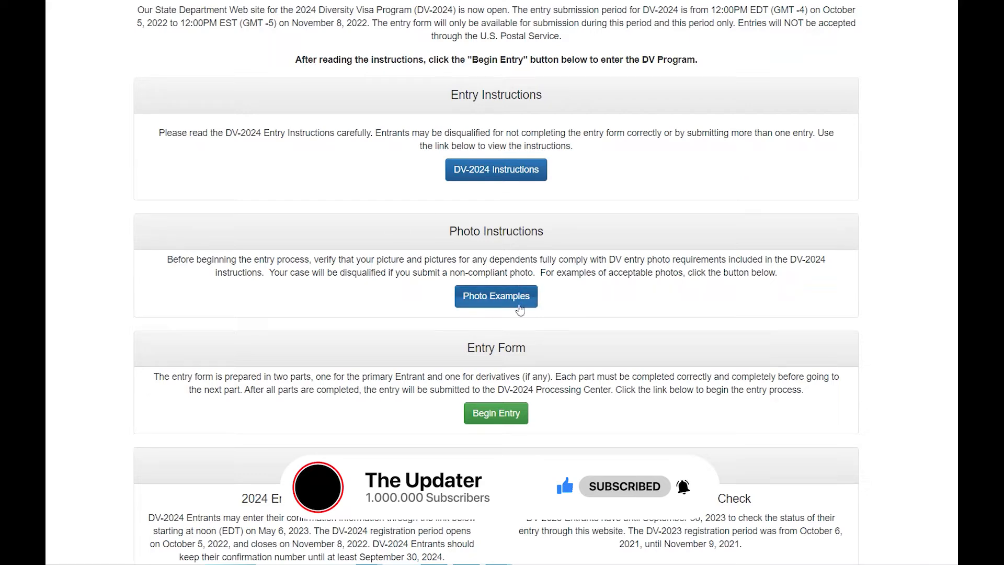
Look over the welcome page and begin the DV-2024 entry form
scroll(509, 273, down, 2)
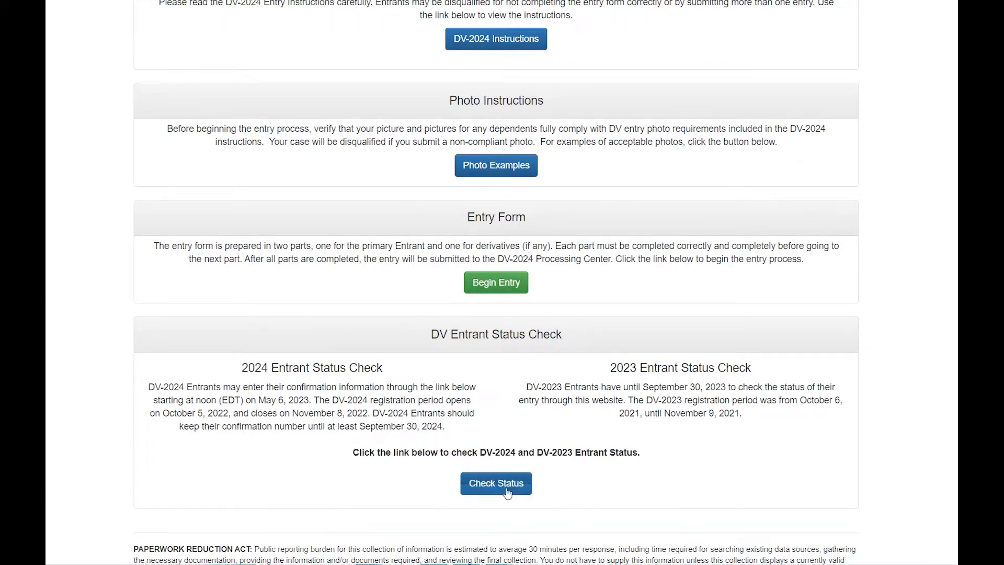
scroll(579, 372, up, 2)
scroll(580, 372, up, 1)
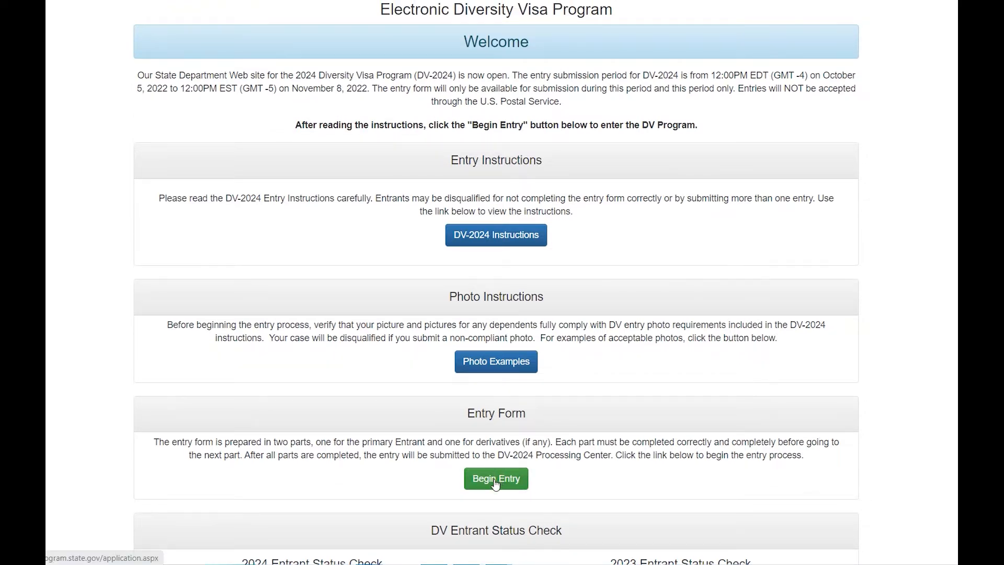
click(497, 478)
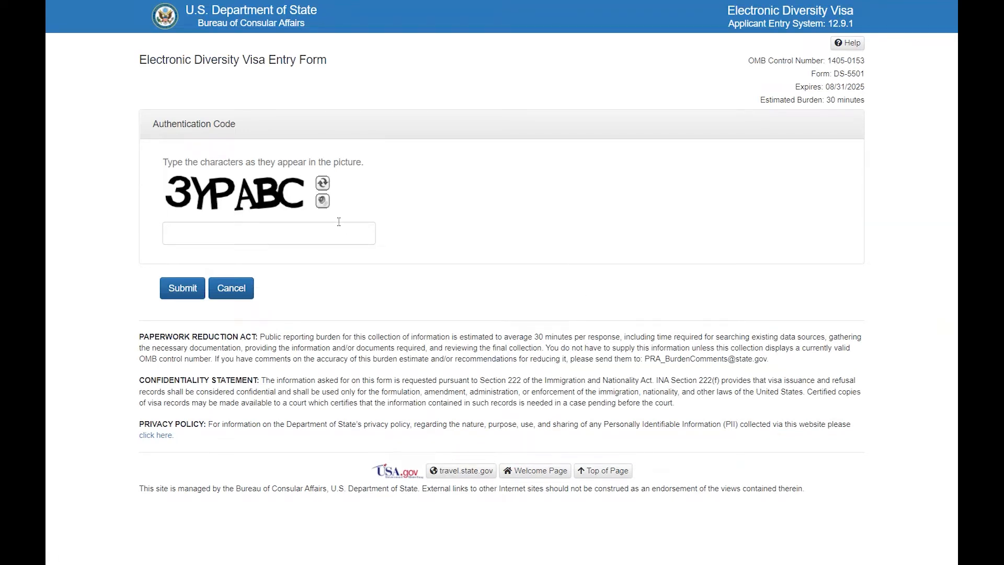
Enter the authentication code shown in the picture and submit it
click(286, 240)
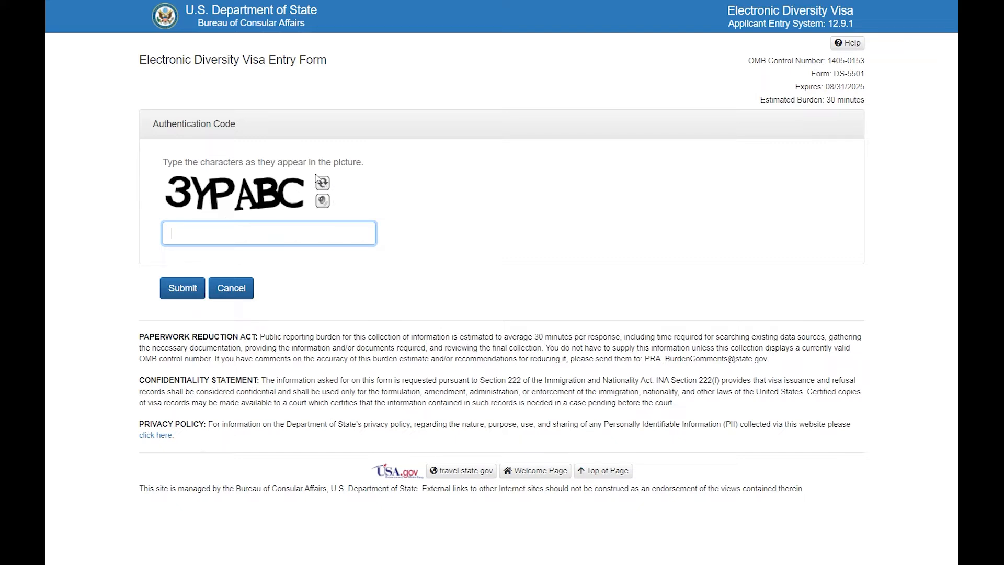
text(3YPABC)
click(179, 292)
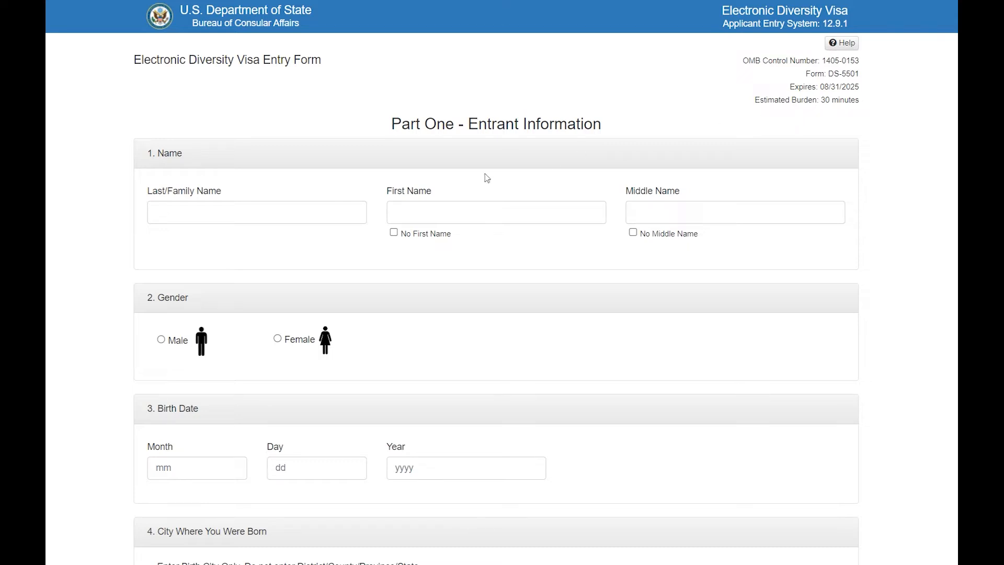
Enter the entrant's last/family, first and middle names, leaving No Middle Name unchecked
click(209, 213)
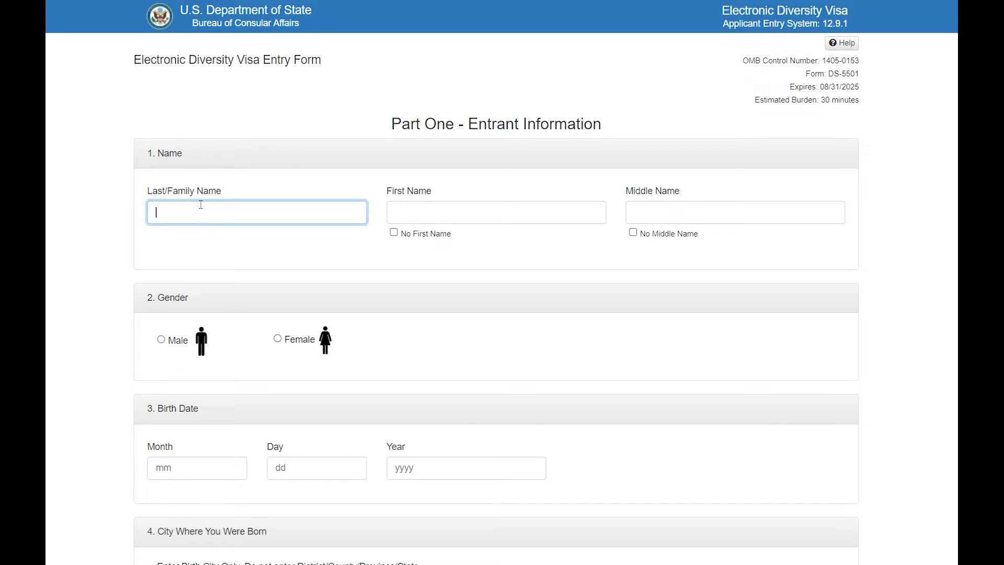
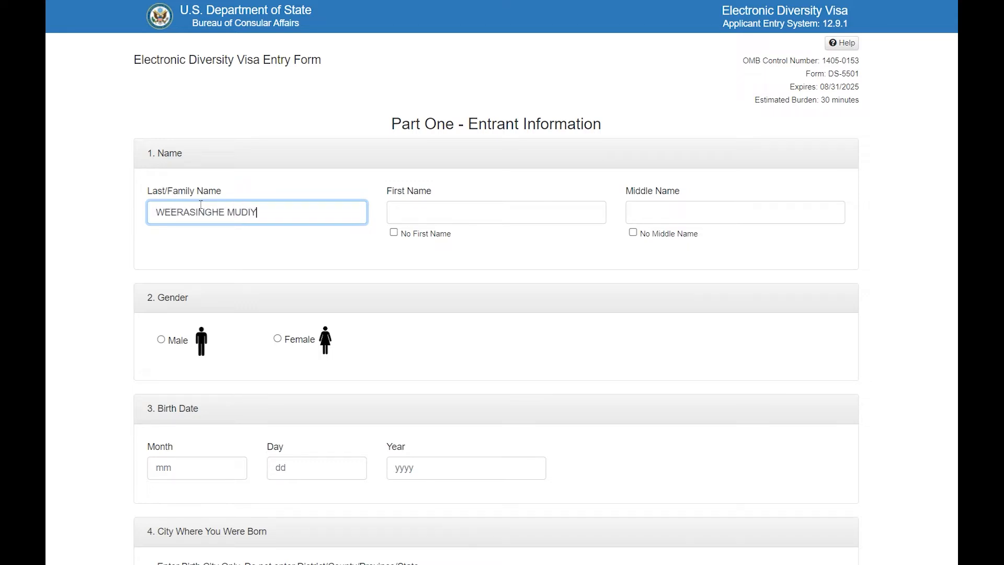
click(509, 207)
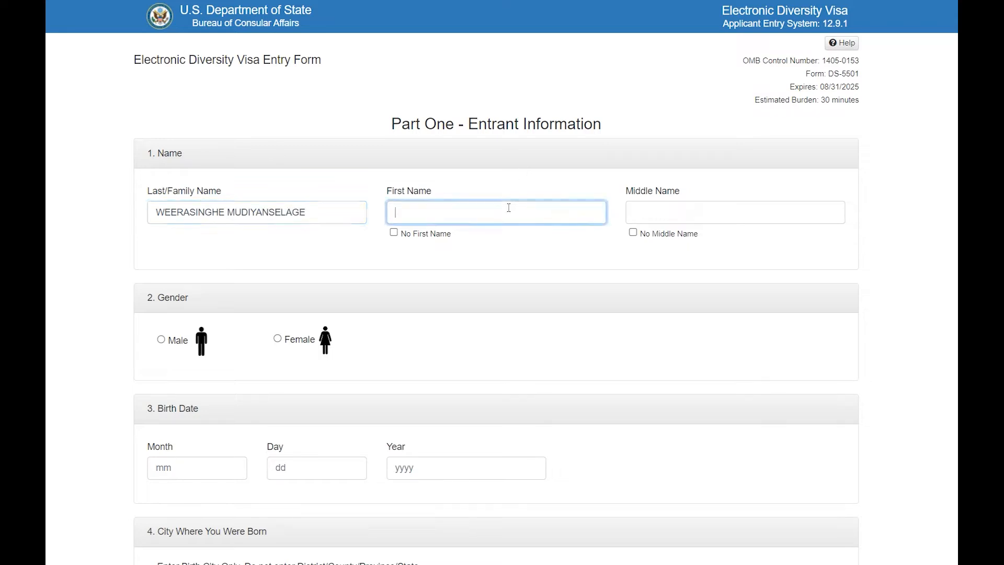
click(733, 213)
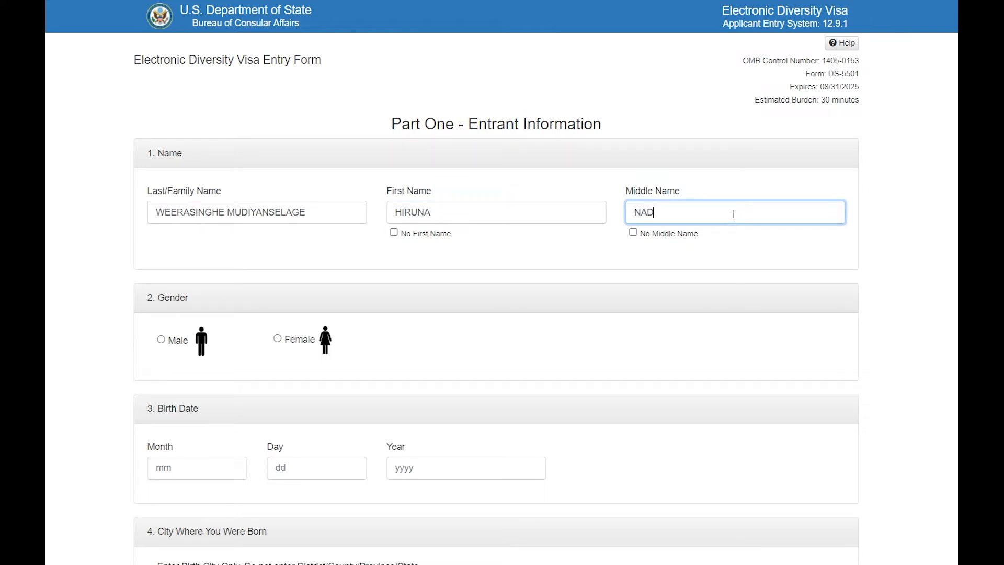
click(633, 232)
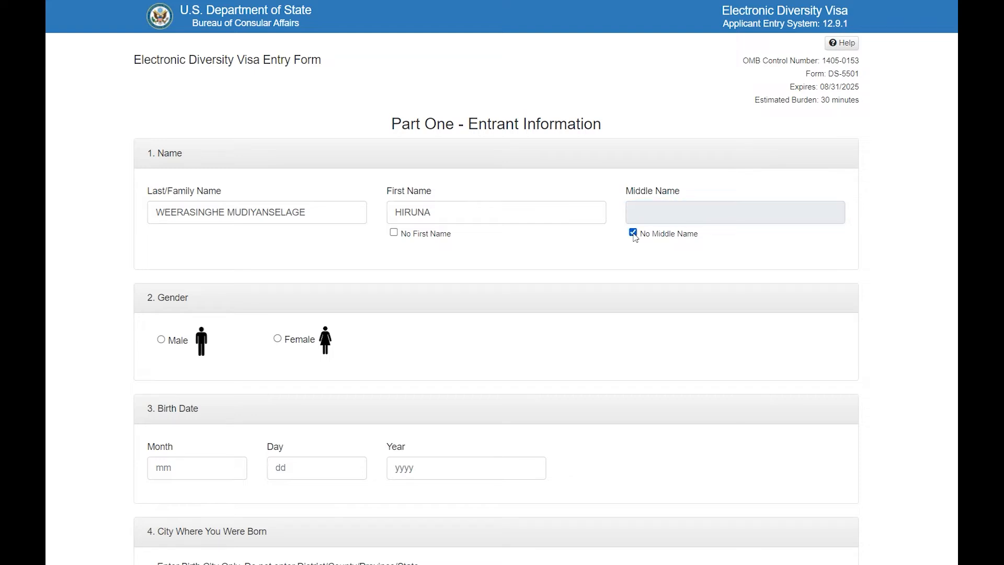
click(633, 233)
click(643, 210)
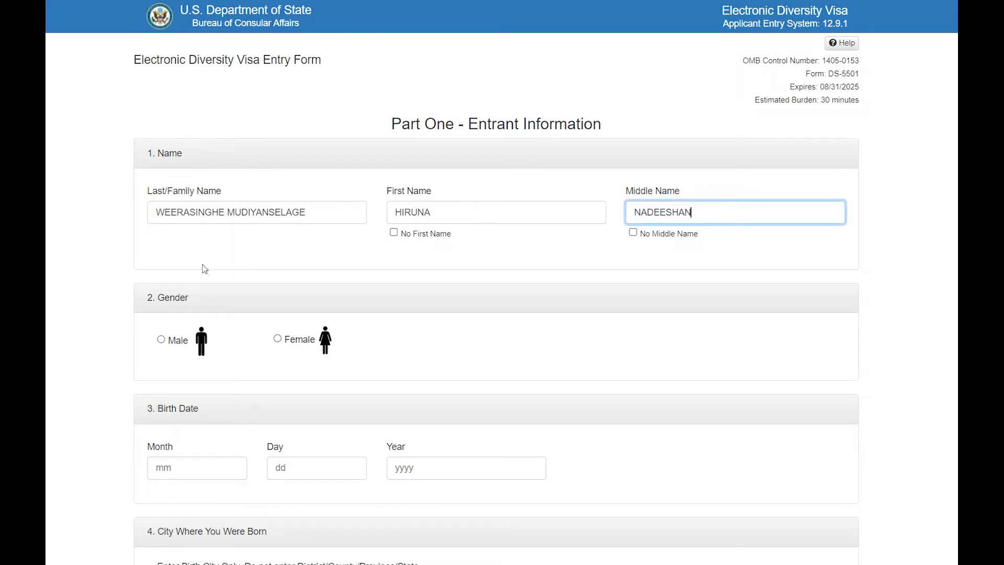
scroll(204, 268, down, 2)
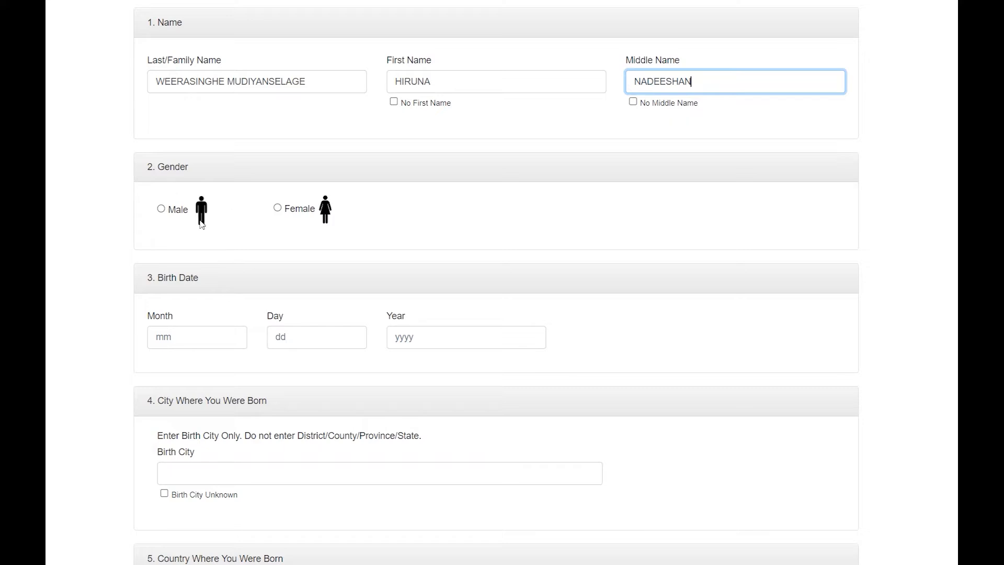
Set the entrant's gender to Male and enter birth month 12
click(170, 213)
scroll(181, 254, down, 2)
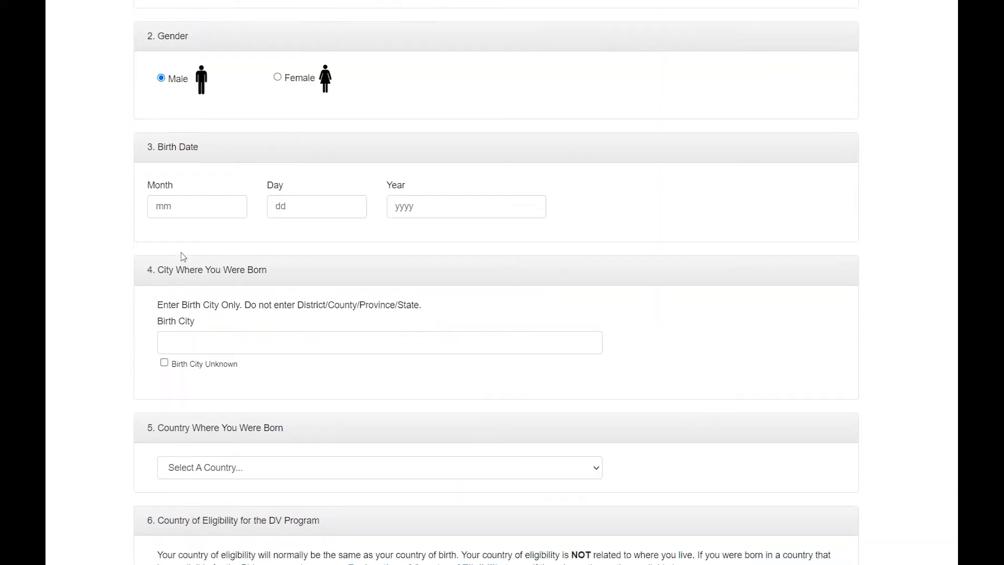
click(211, 215)
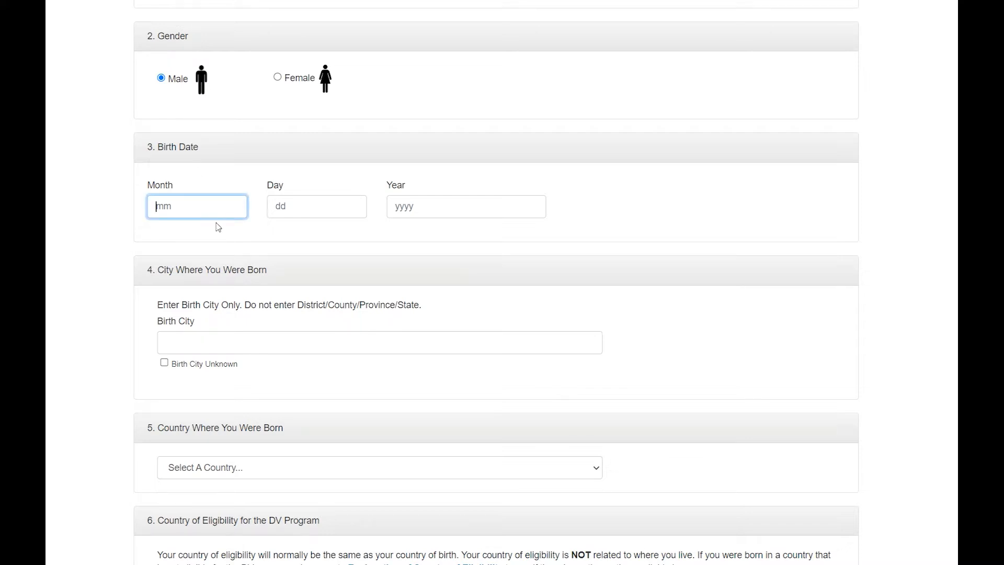
text(21)
scroll(323, 263, up, 1)
click(186, 267)
key(BackSpace)
key(BackSpace)
text(12)
Enter birth day 15, birth year 1999 and birth city COLOMBO
click(281, 272)
text(15)
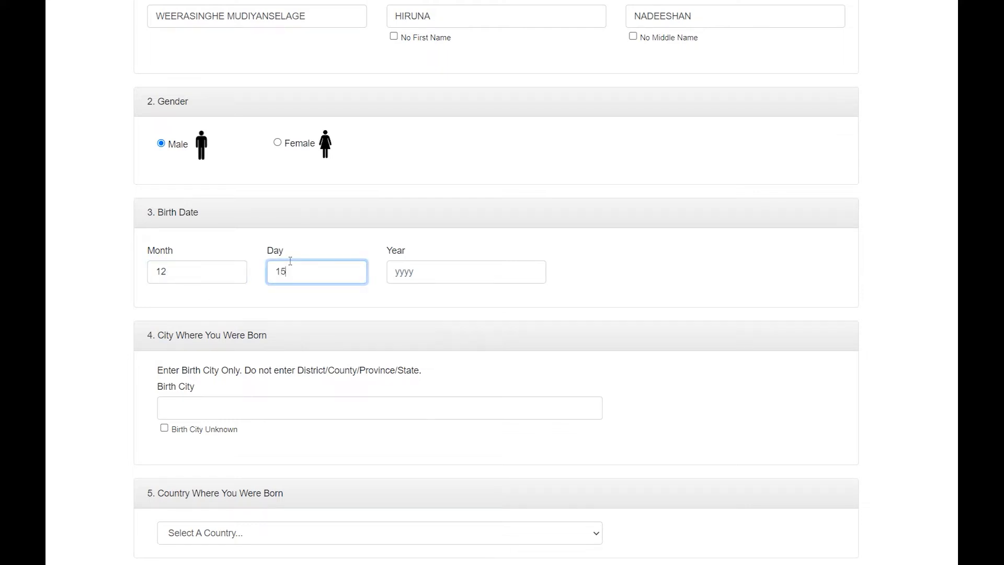
click(456, 268)
text(1999)
key(Tab)
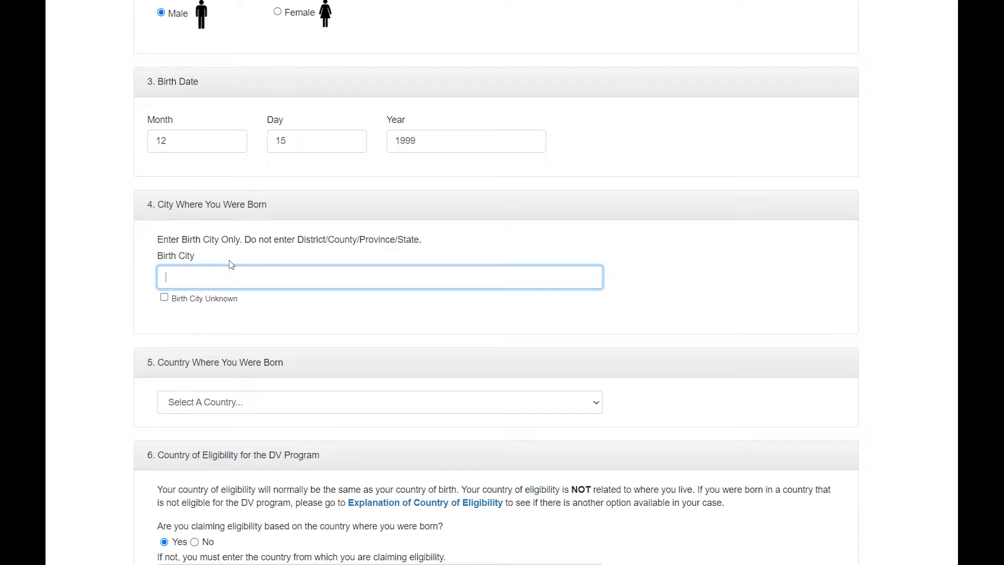
text(COLOMBO)
scroll(230, 266, down, 3)
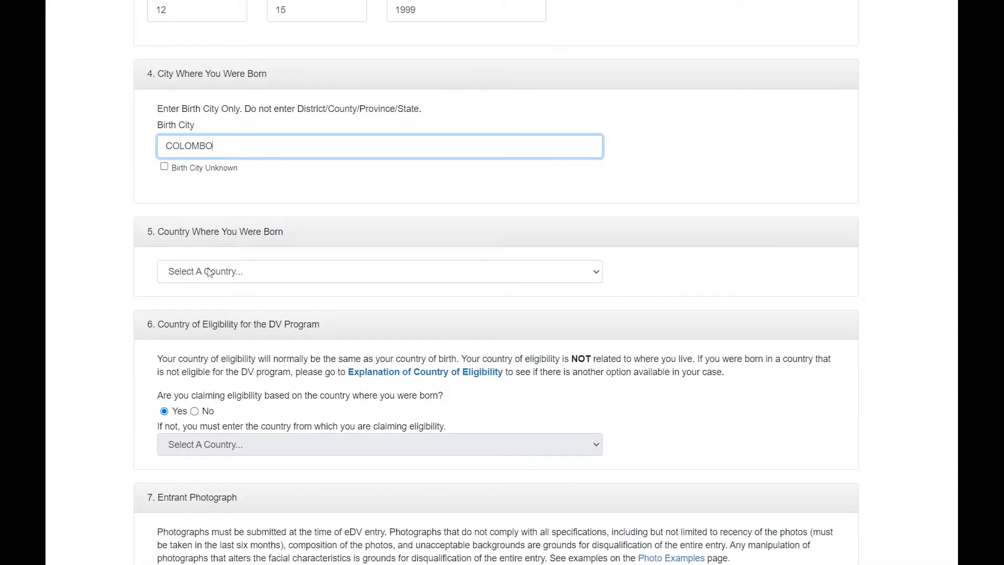
Choose Sri Lanka as the entrant's country of birth
click(209, 271)
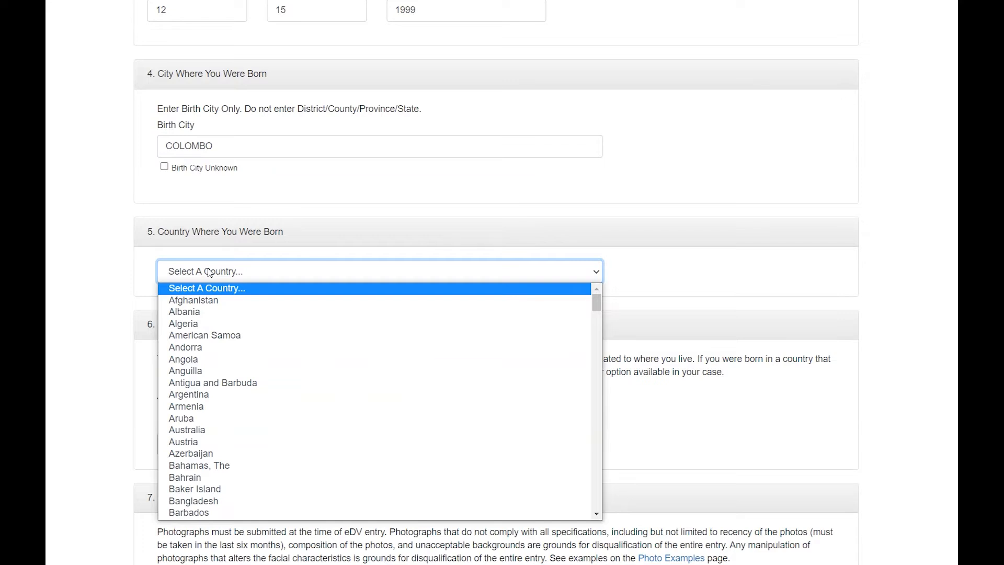
text(sri)
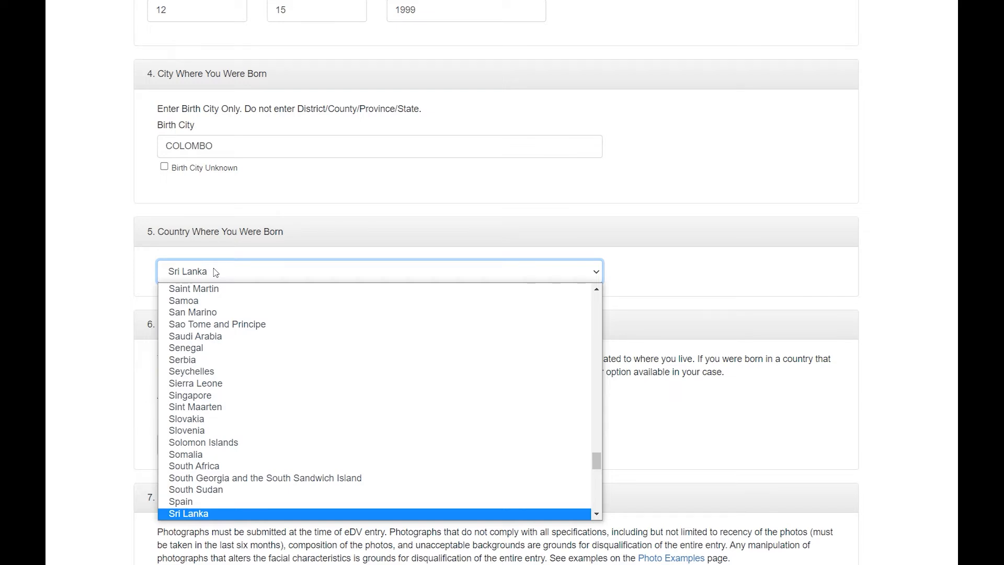
click(215, 272)
scroll(216, 272, down, 2)
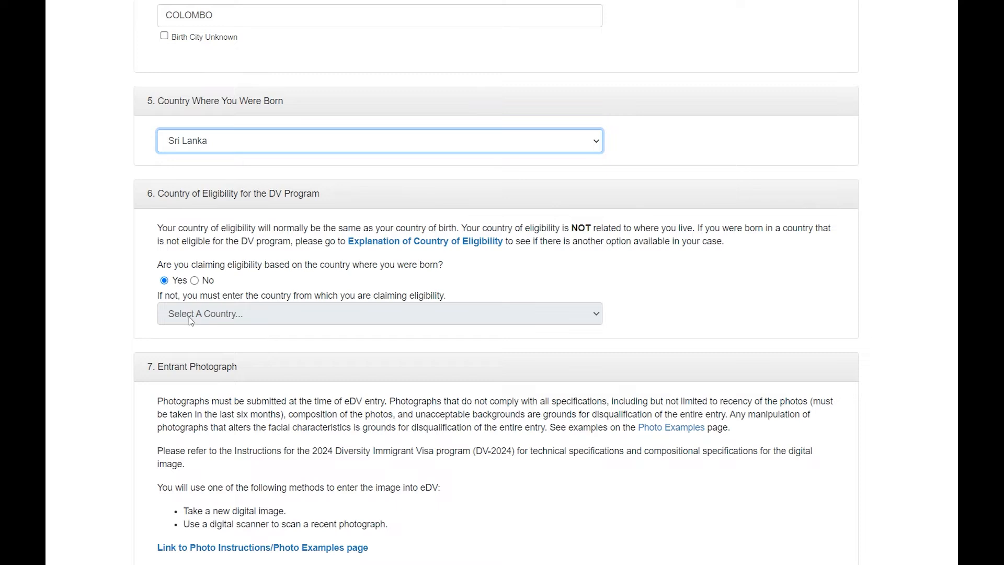
scroll(209, 293, down, 2)
Upload the entrant's passport-size photo in the Entrant Photograph section
scroll(228, 225, up, 2)
scroll(225, 322, down, 3)
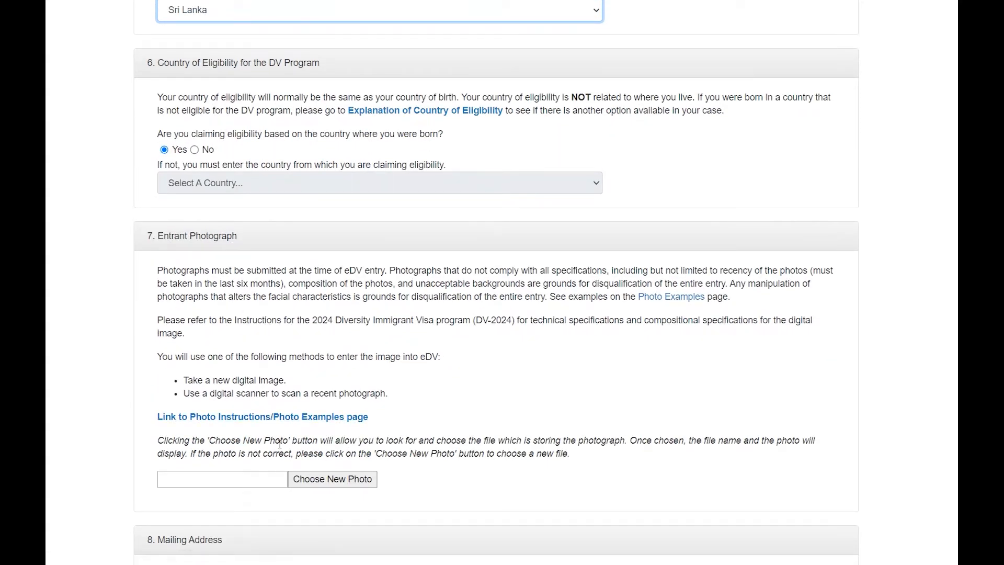
scroll(276, 429, down, 3)
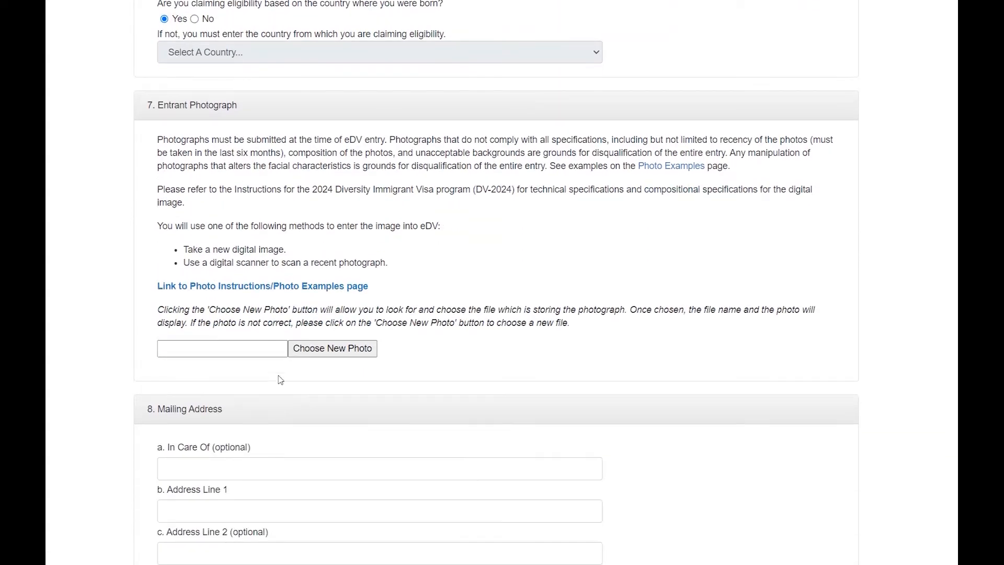
click(332, 348)
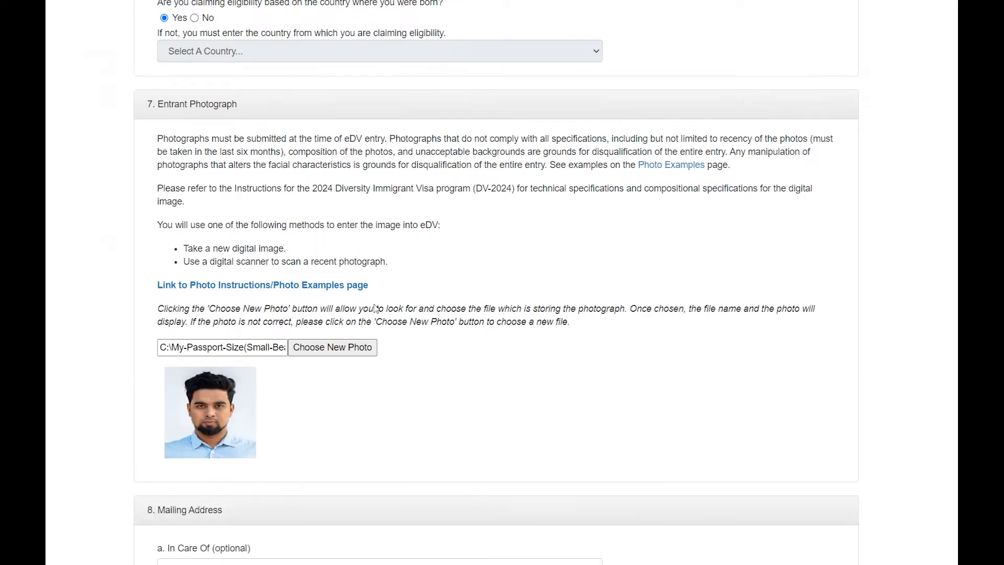
scroll(369, 301, down, 5)
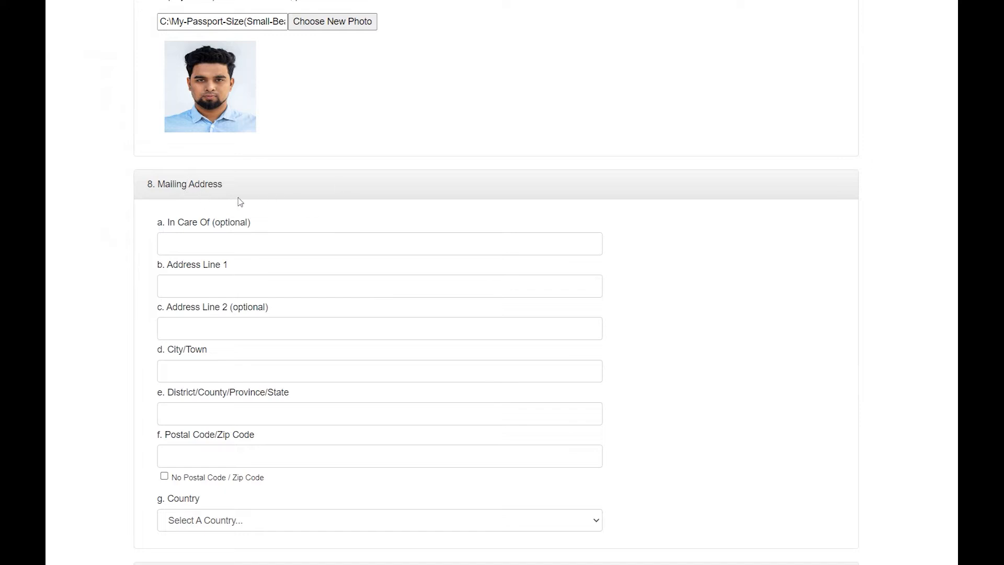
scroll(263, 225, down, 1)
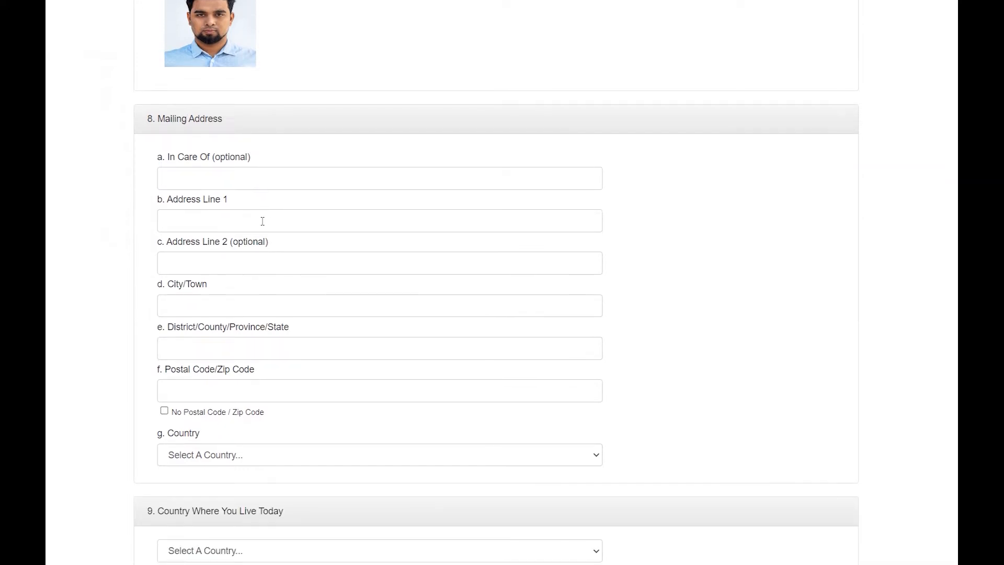
Fill in the mailing address line, city/town, district and postal code
click(253, 222)
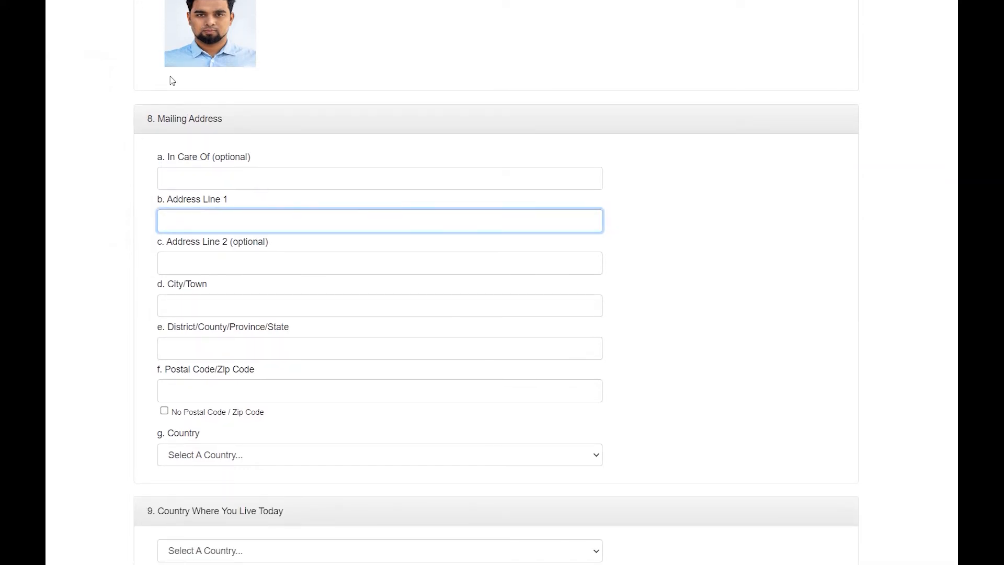
click(200, 173)
click(208, 221)
text(123 COLOMBO)
click(208, 309)
text(HOMAGAMA)
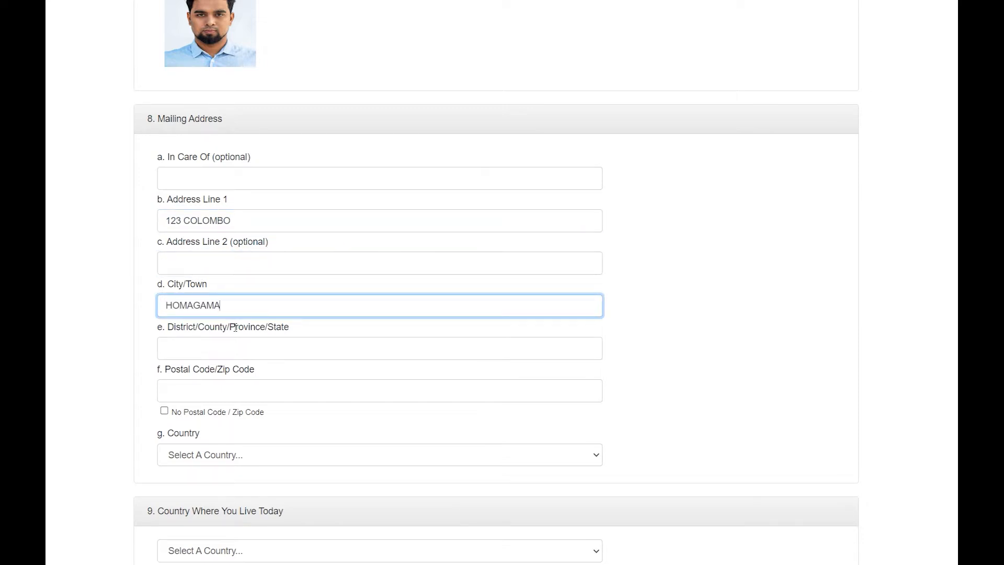
click(288, 344)
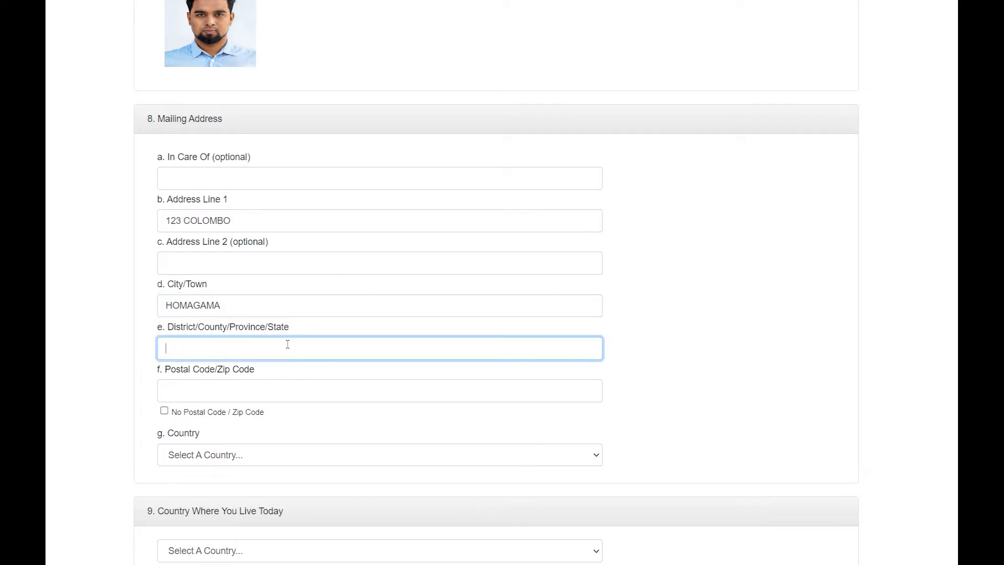
text(COO)
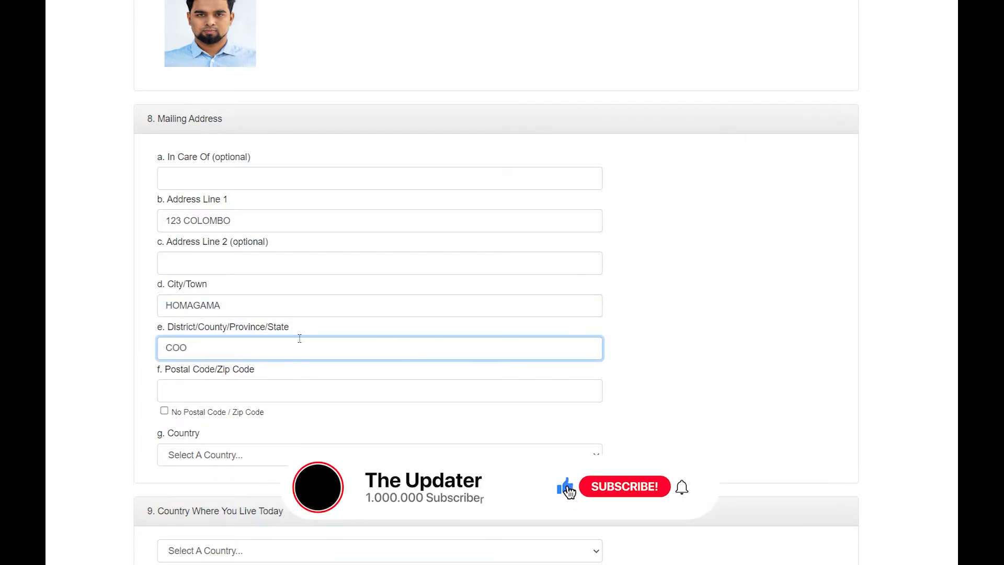
key(BackSpace)
text(LOMBO)
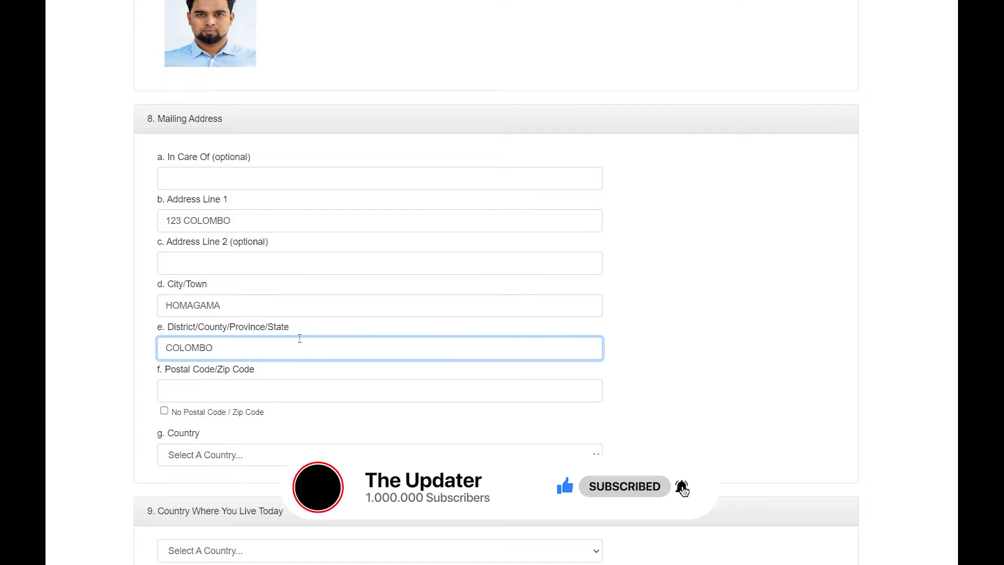
click(255, 387)
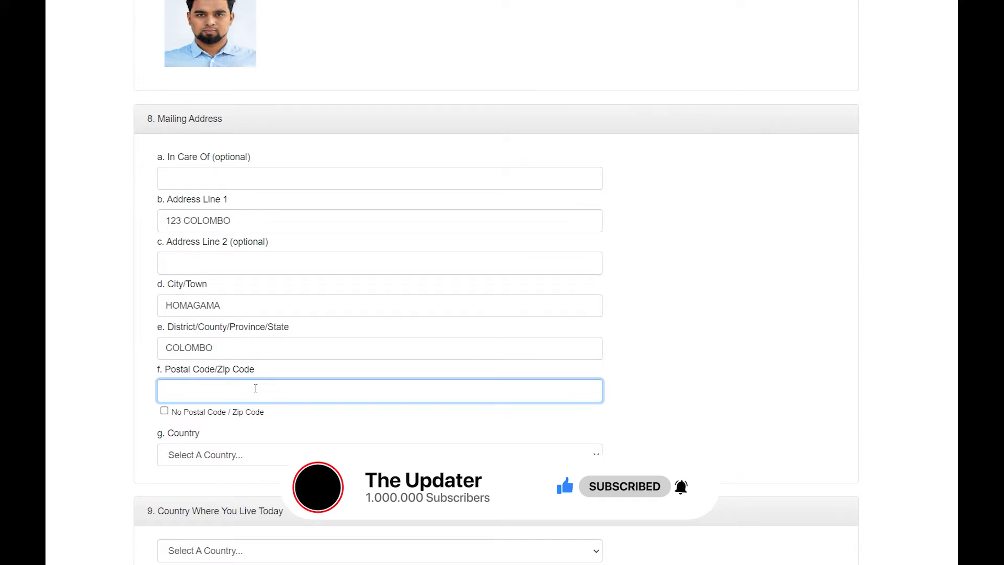
text(123545)
Choose Sri Lanka as the mailing address country
scroll(390, 348, down, 3)
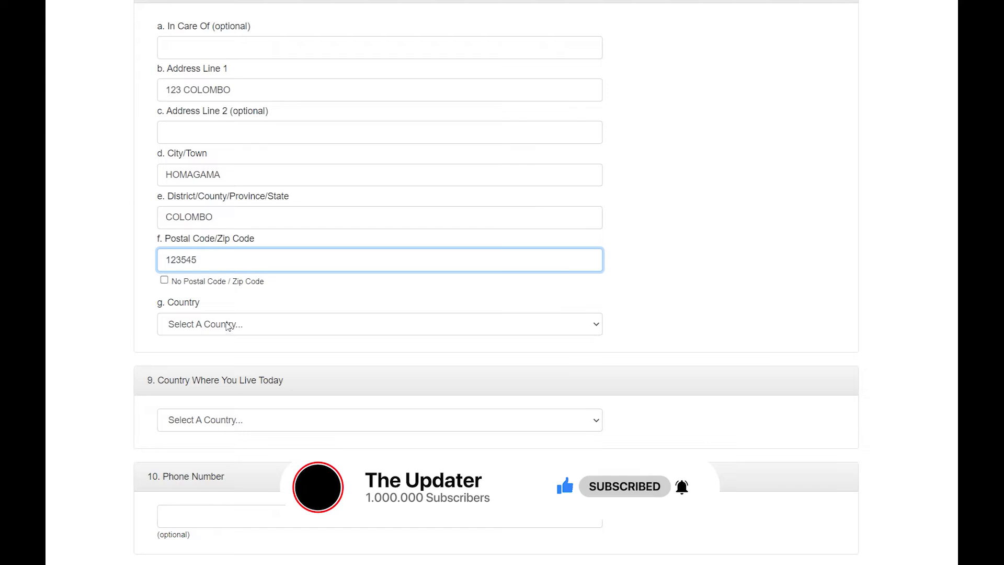
click(227, 325)
key(s)
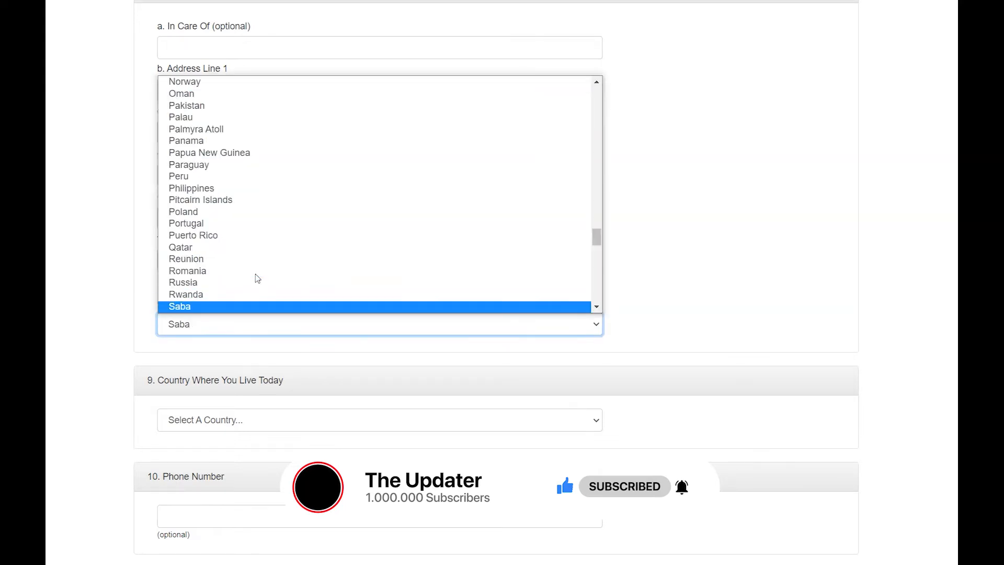
key(r)
key(Return)
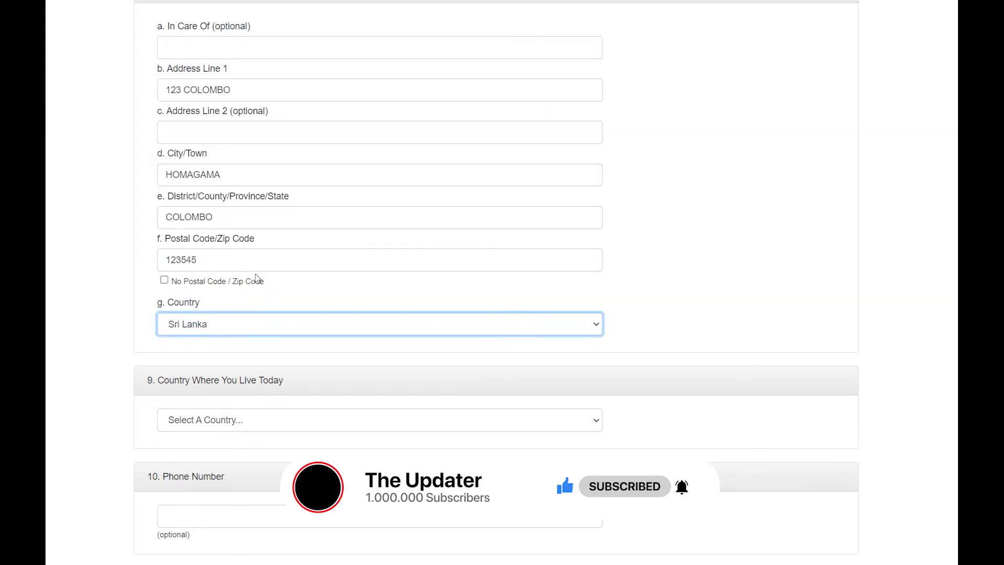
scroll(255, 278, down, 2)
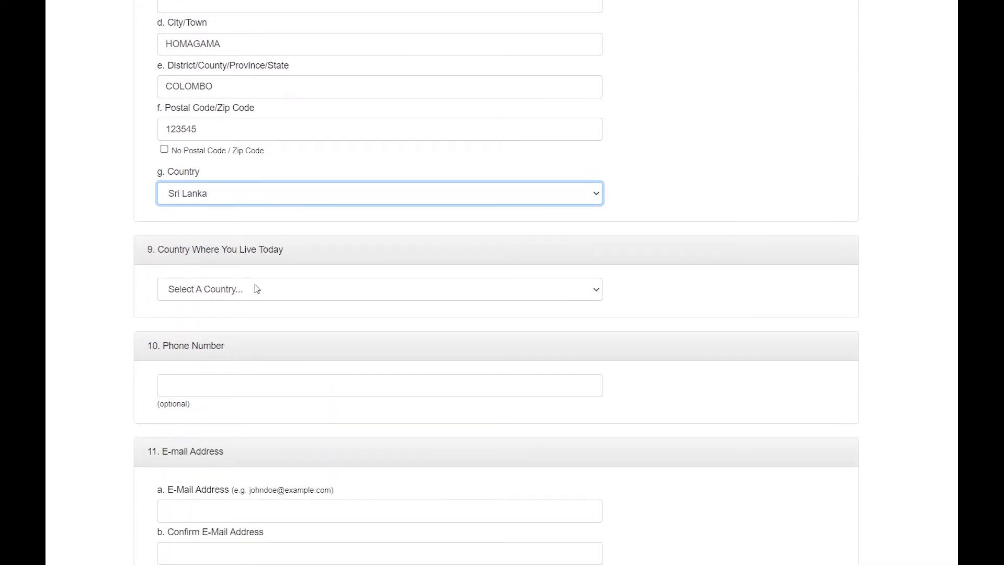
click(256, 292)
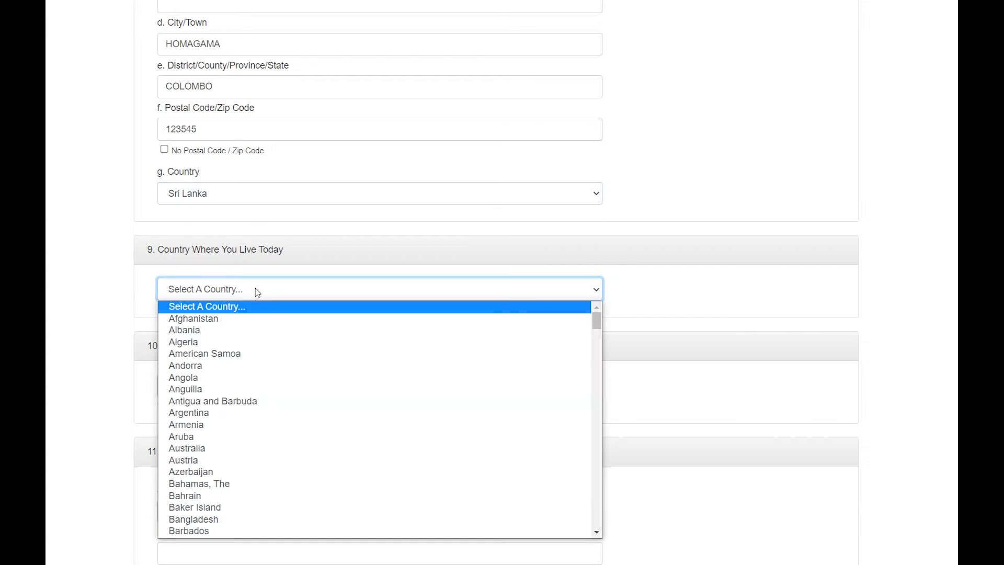
Set Country Where You Live Today to Sri Lanka
click(256, 291)
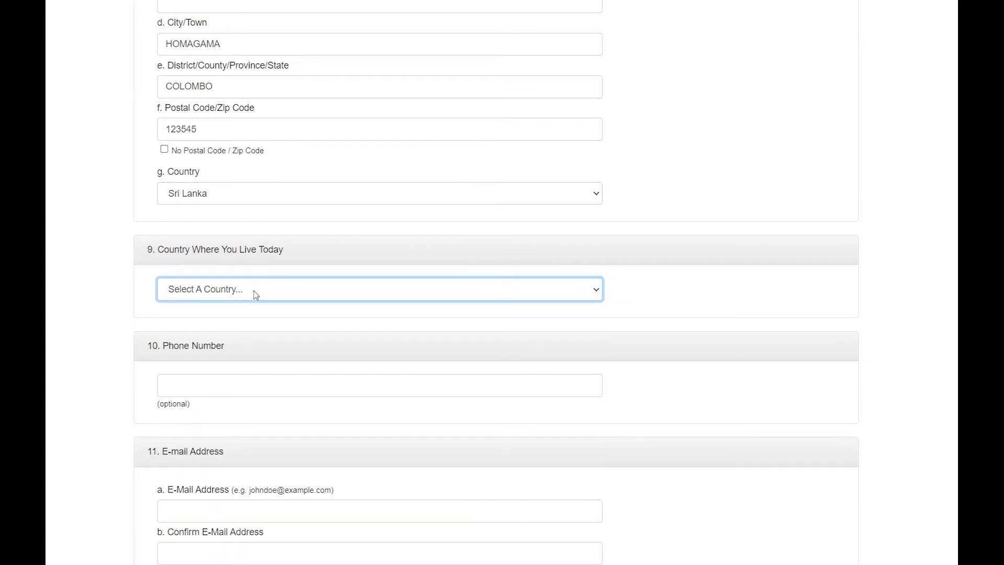
click(256, 295)
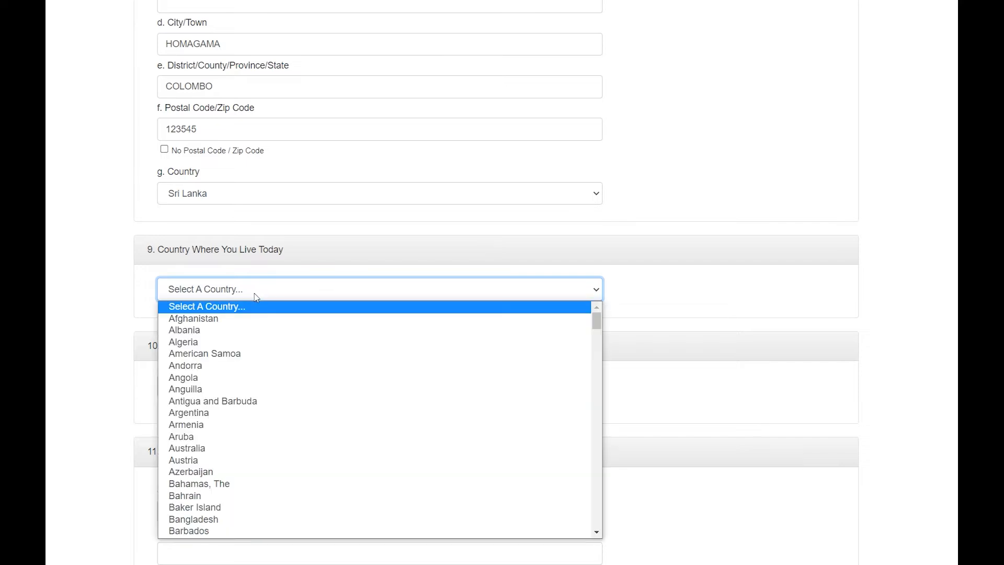
text(sri)
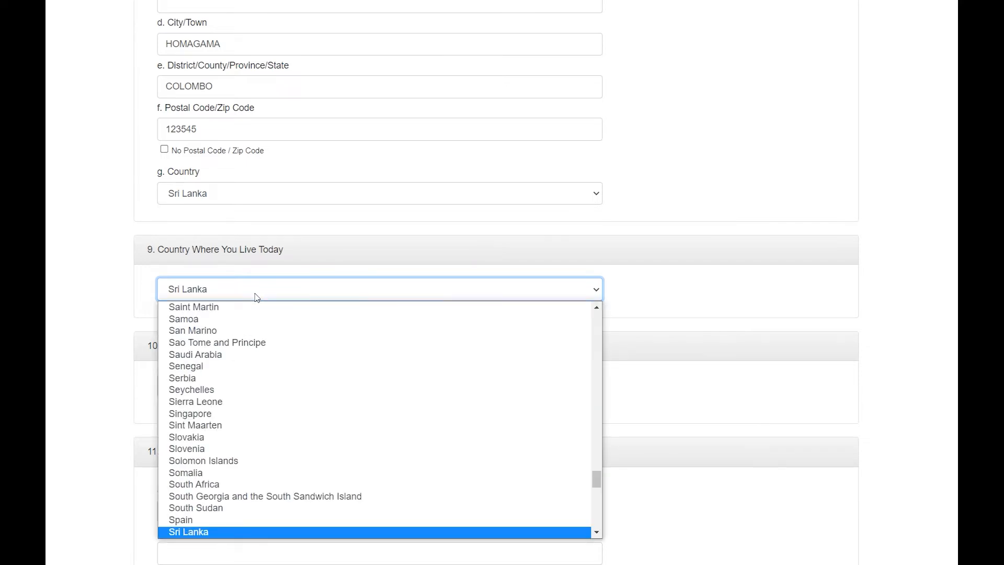
key(Return)
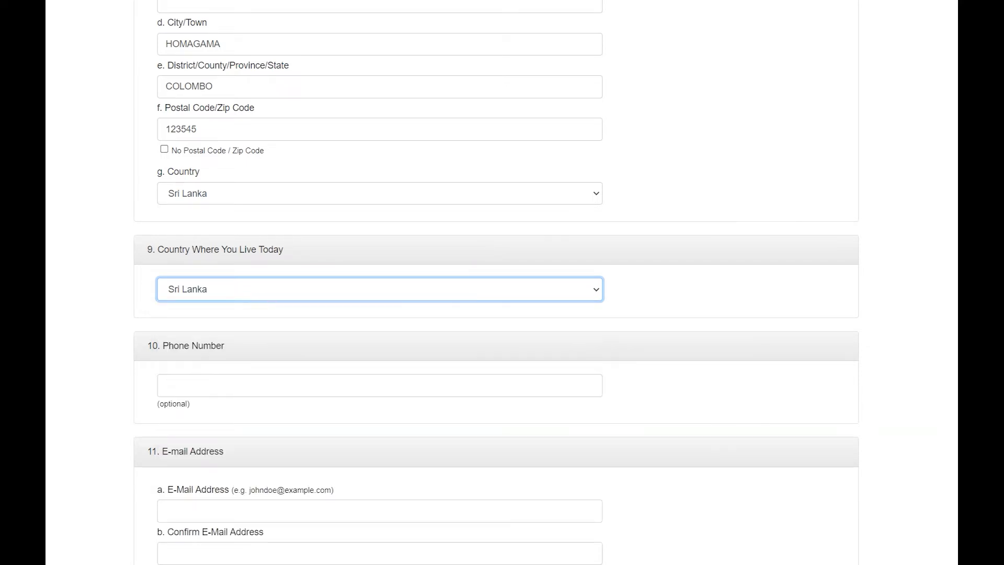
scroll(85, 279, down, 4)
Fill in and confirm the e-mail address using the suggested address
click(279, 187)
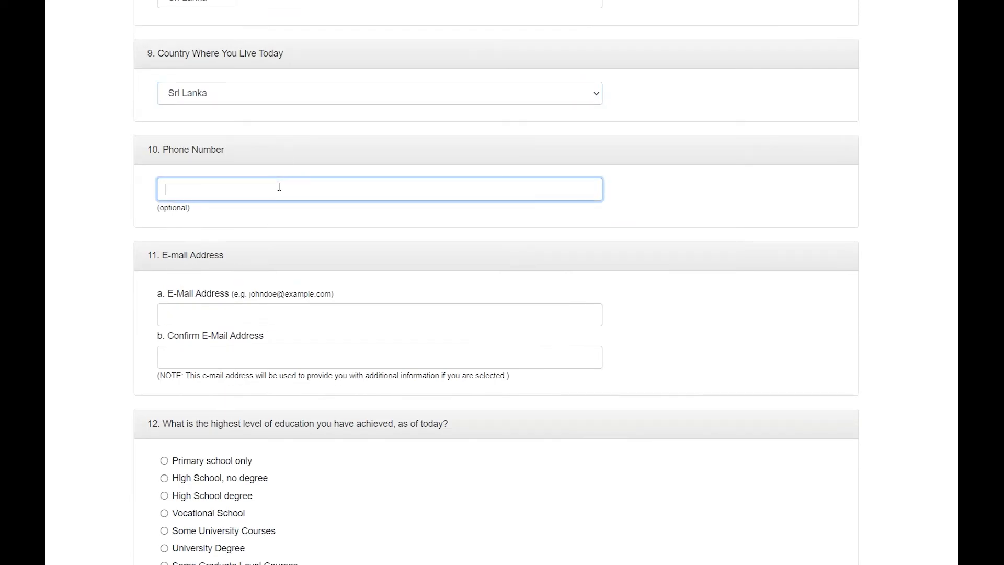
scroll(279, 235, down, 1)
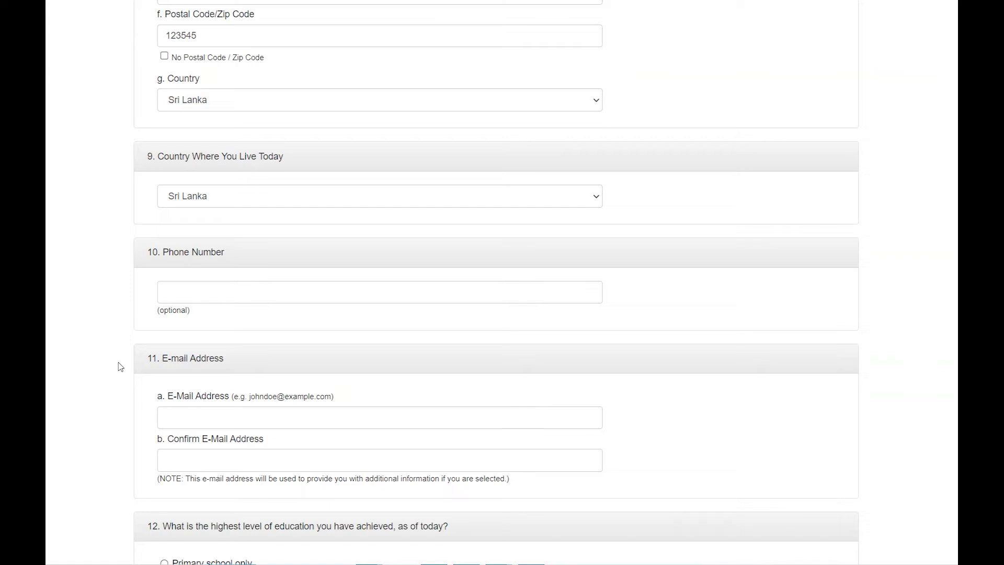
click(195, 412)
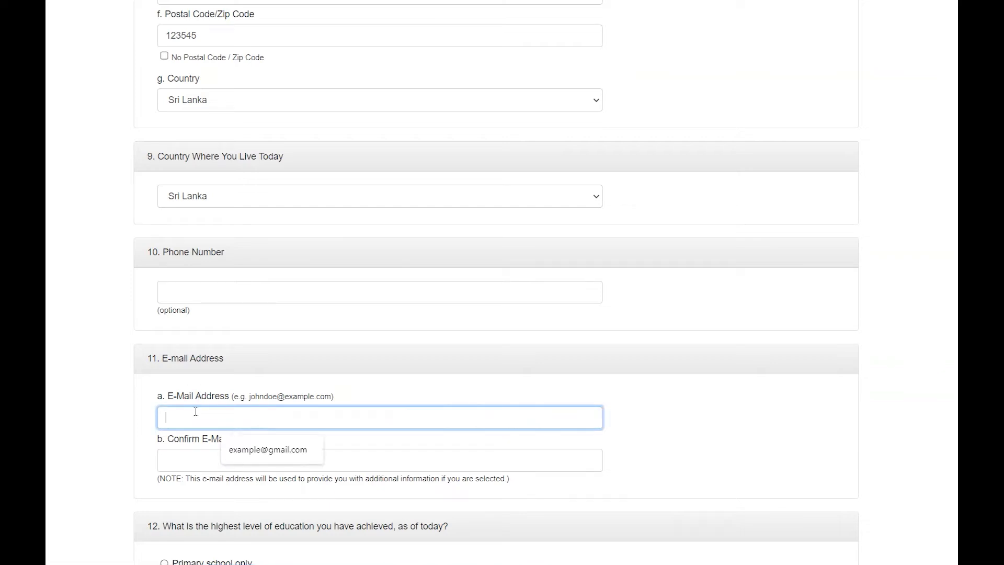
click(268, 450)
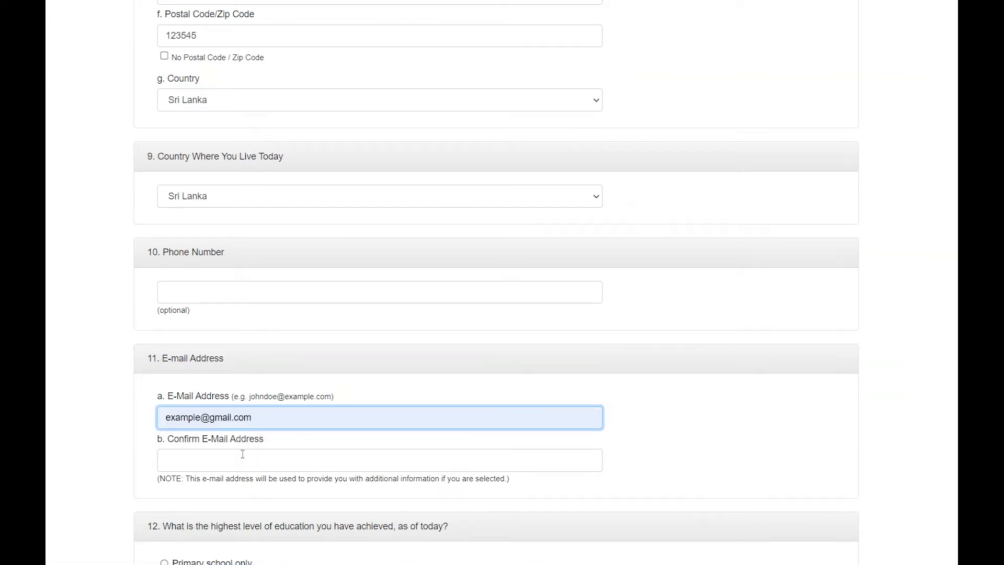
click(243, 454)
click(255, 491)
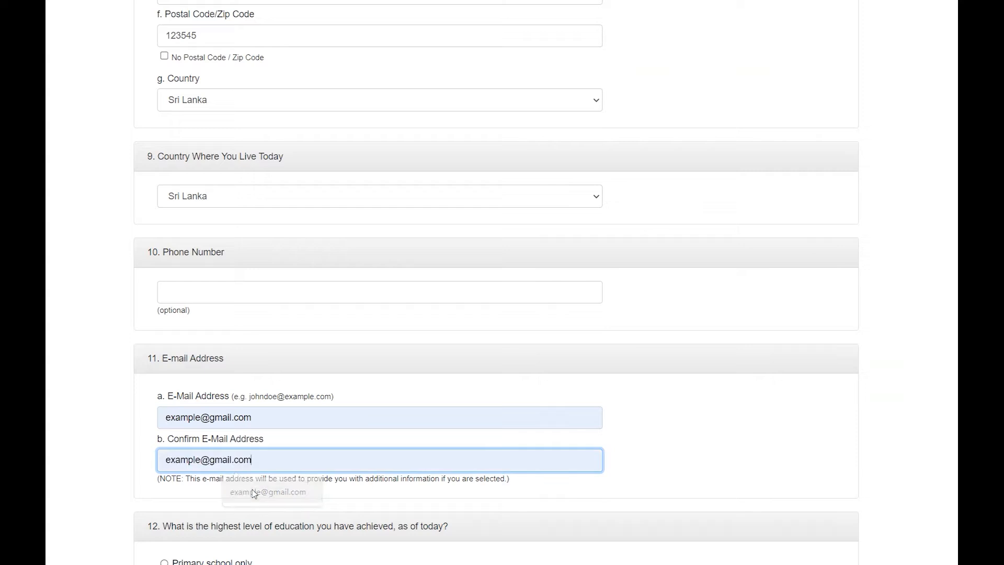
Select married with a non-U.S.-citizen spouse and continue to Part Two – Derivatives
scroll(484, 207, down, 7)
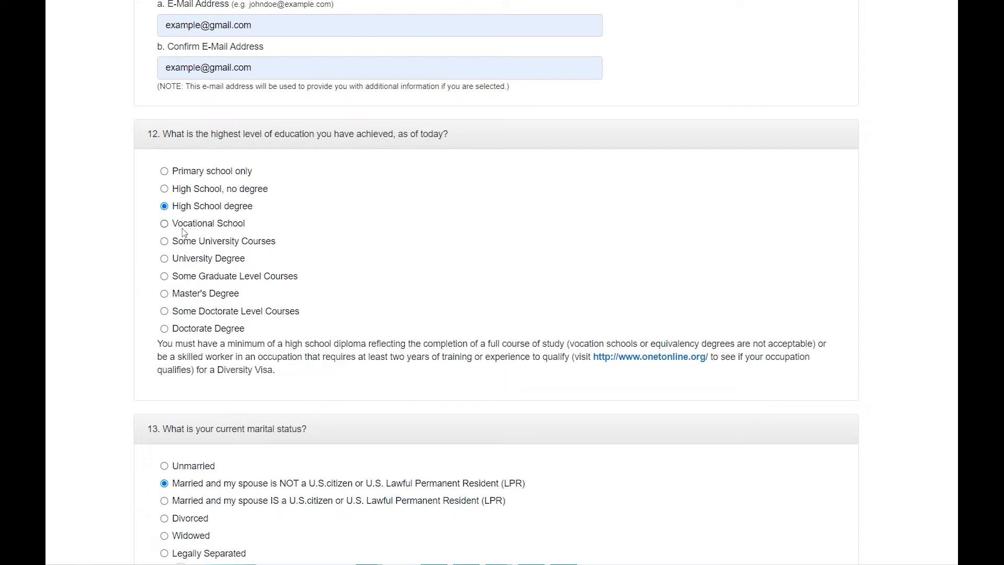
scroll(191, 224, down, 5)
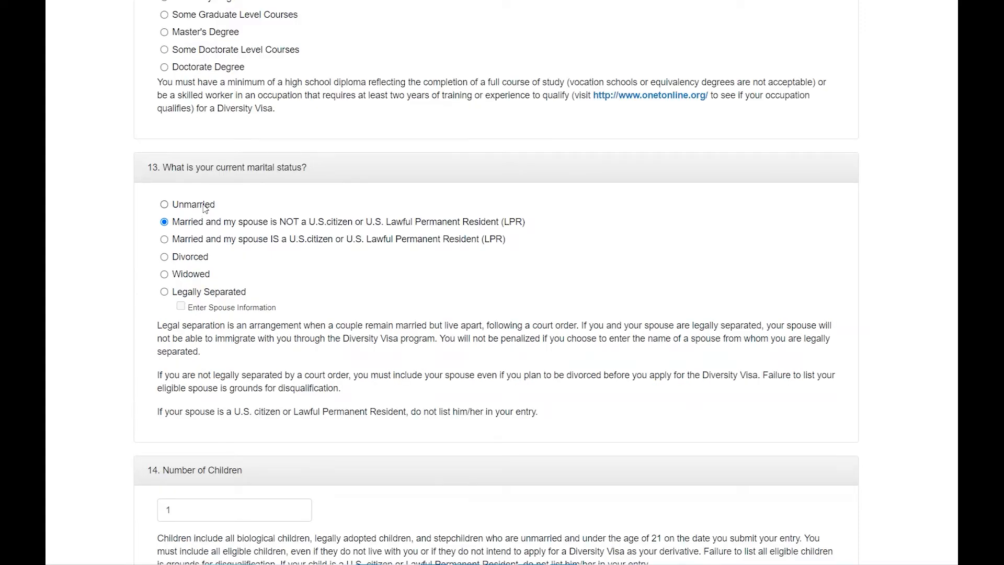
scroll(193, 241, up, 1)
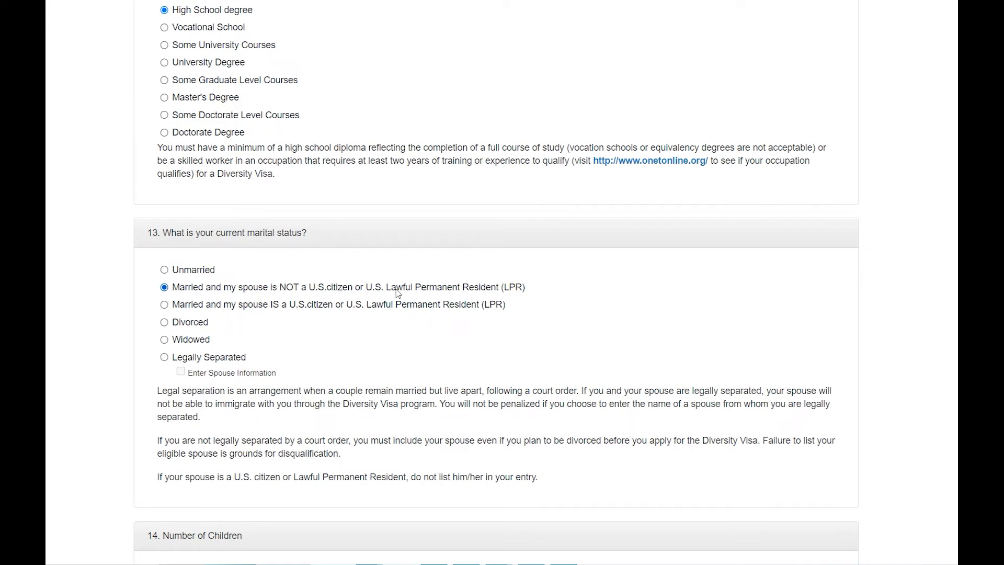
click(185, 272)
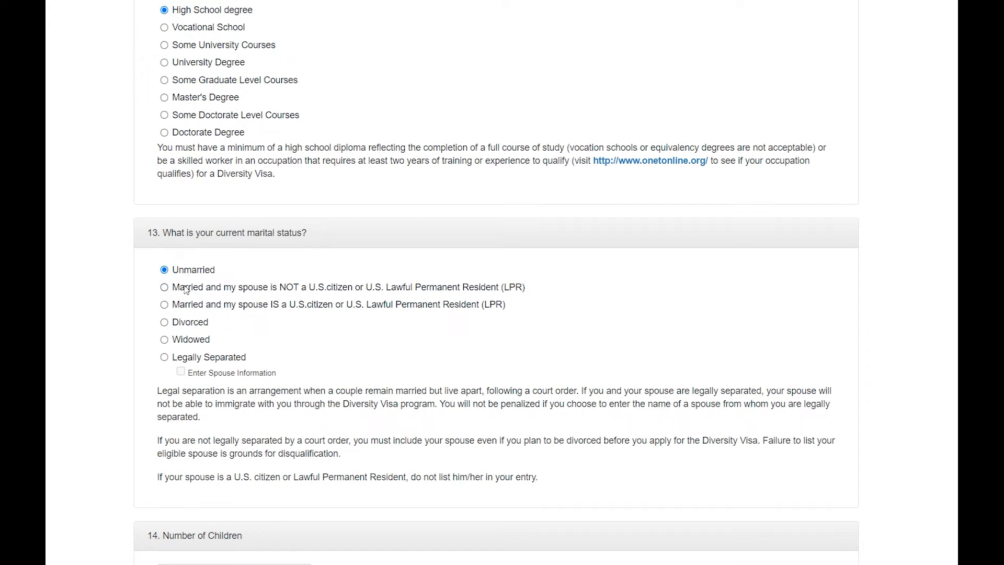
click(186, 287)
scroll(186, 288, down, 1)
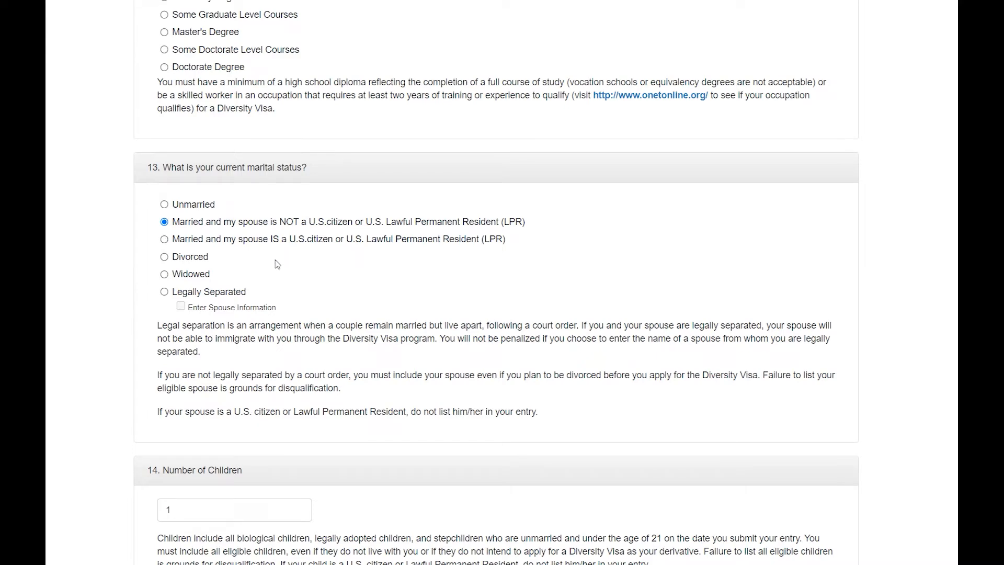
scroll(281, 258, down, 3)
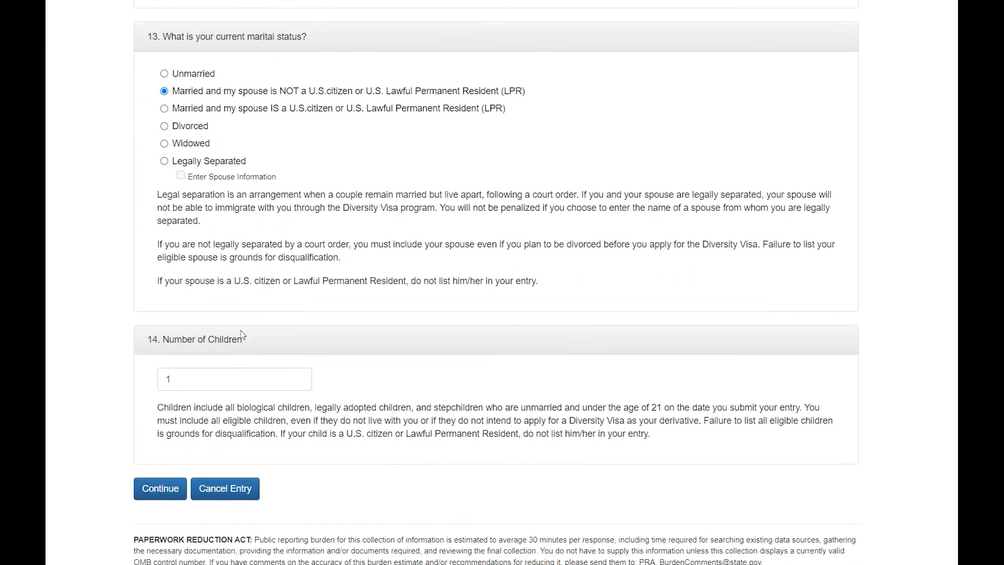
scroll(220, 367, down, 1)
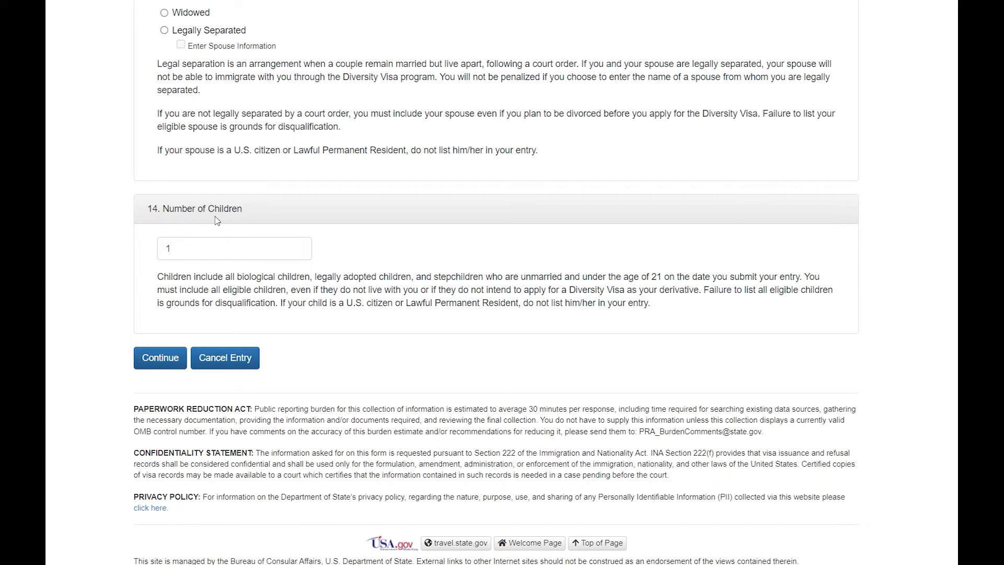
click(160, 357)
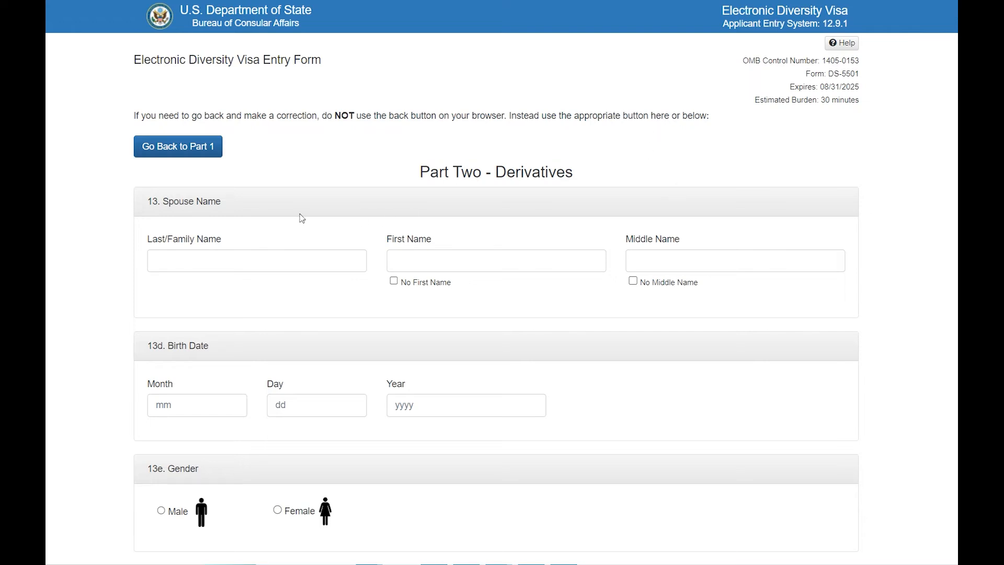
In Part Two, enter the spouse's last and first names and tick No Middle Name
scroll(303, 219, down, 1)
click(256, 195)
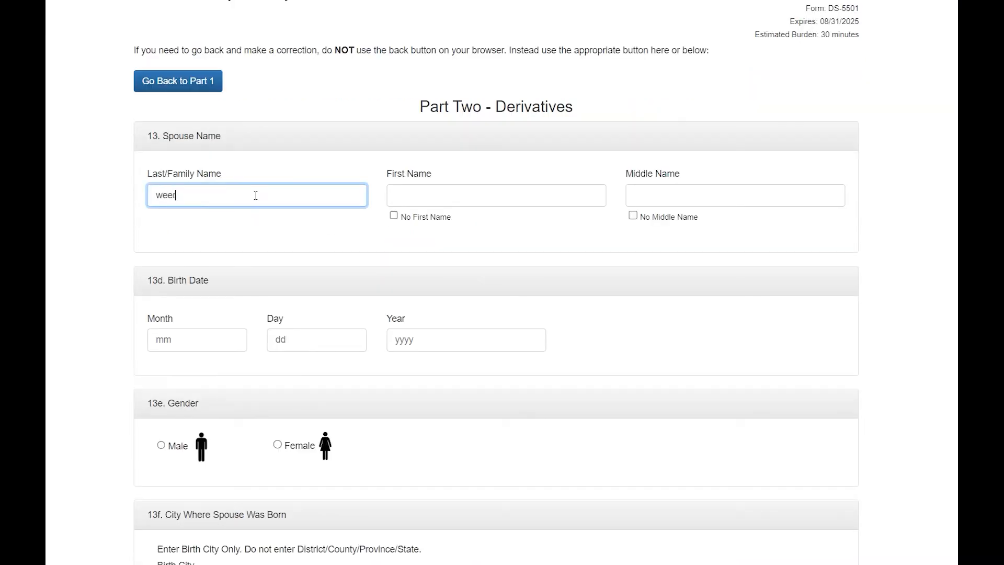
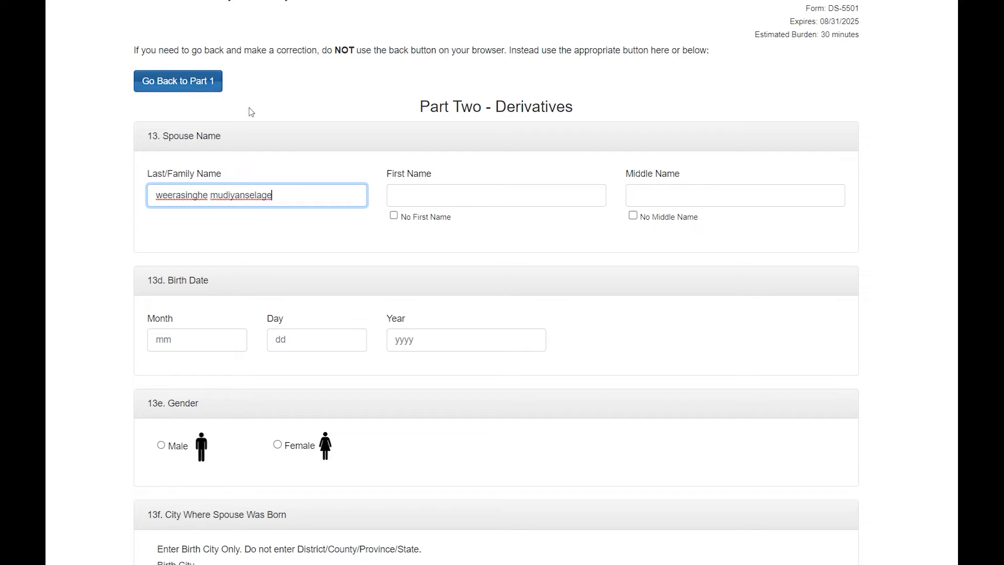
click(496, 199)
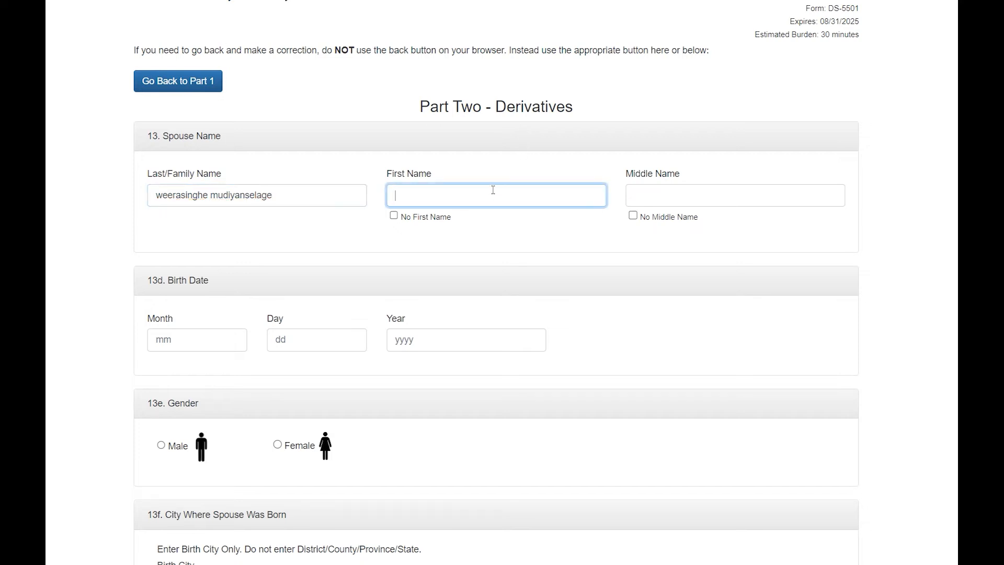
click(785, 198)
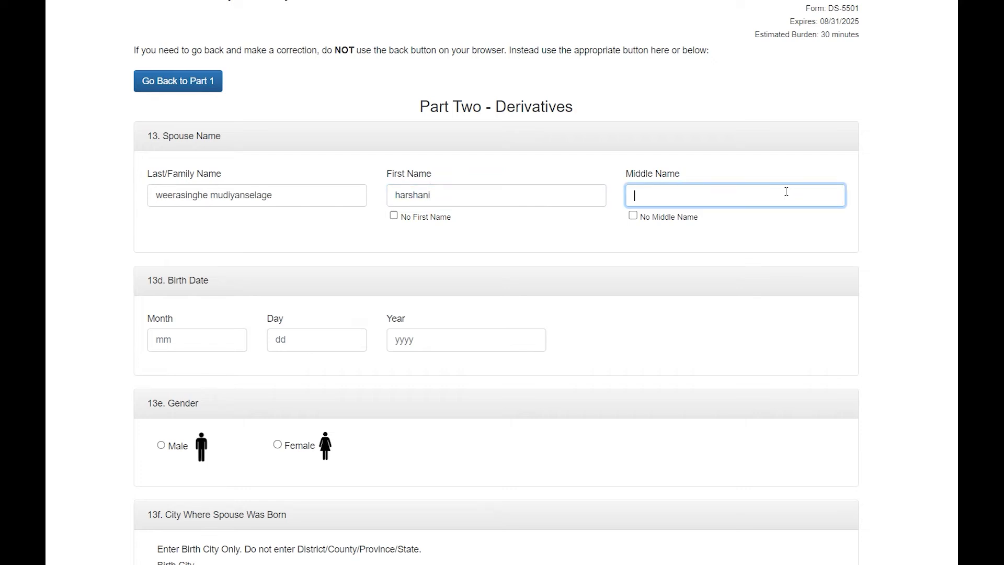
click(688, 222)
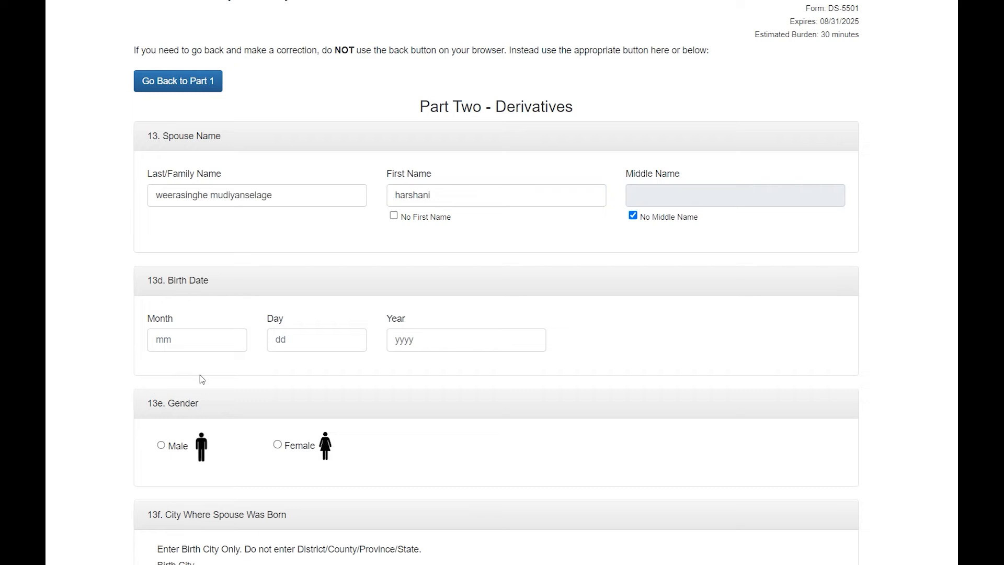
click(204, 336)
Give the spouse birth date 2/15/1999 and set the spouse's gender to Female
text(2)
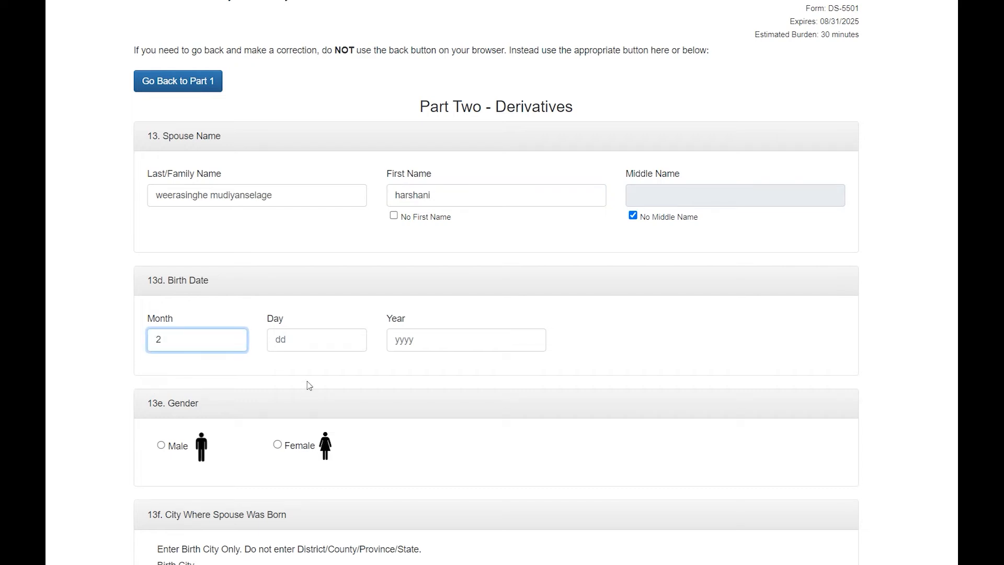
click(304, 343)
text(15)
click(468, 345)
text(10)
key(BackSpace)
key(BackSpace)
text(999)
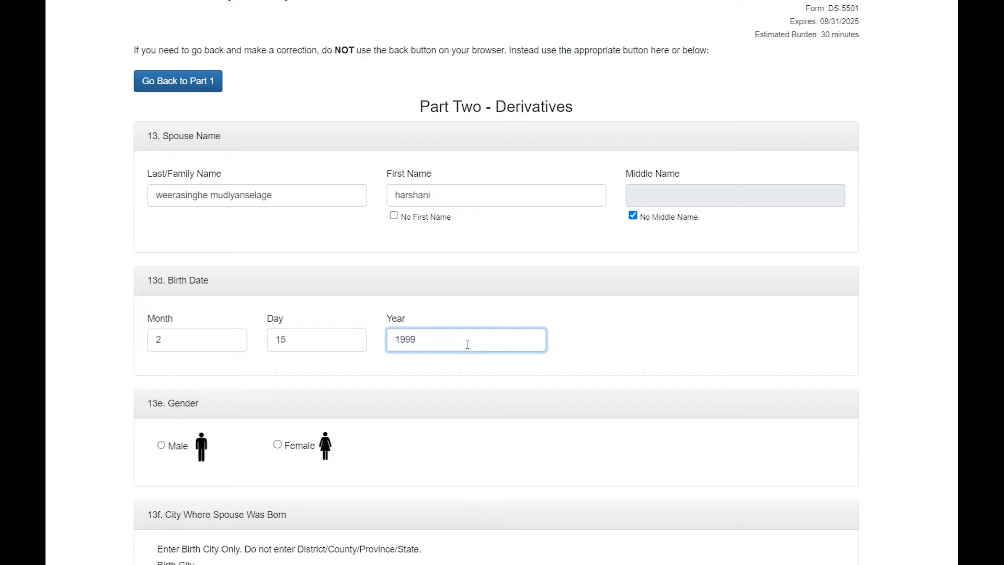
scroll(329, 280, down, 3)
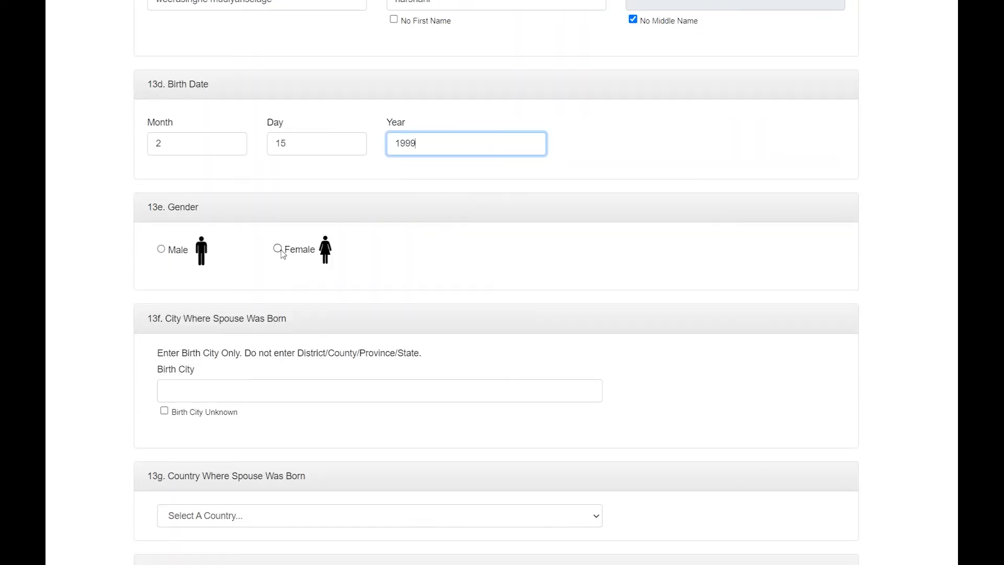
click(278, 249)
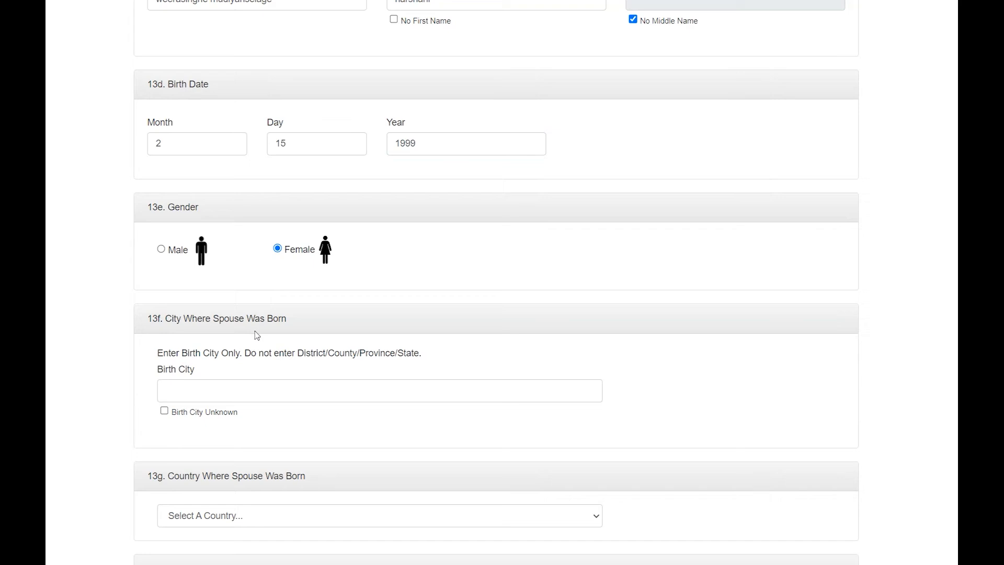
Set the spouse's birthplace to colombo, Sri Lanka
scroll(257, 335, down, 1)
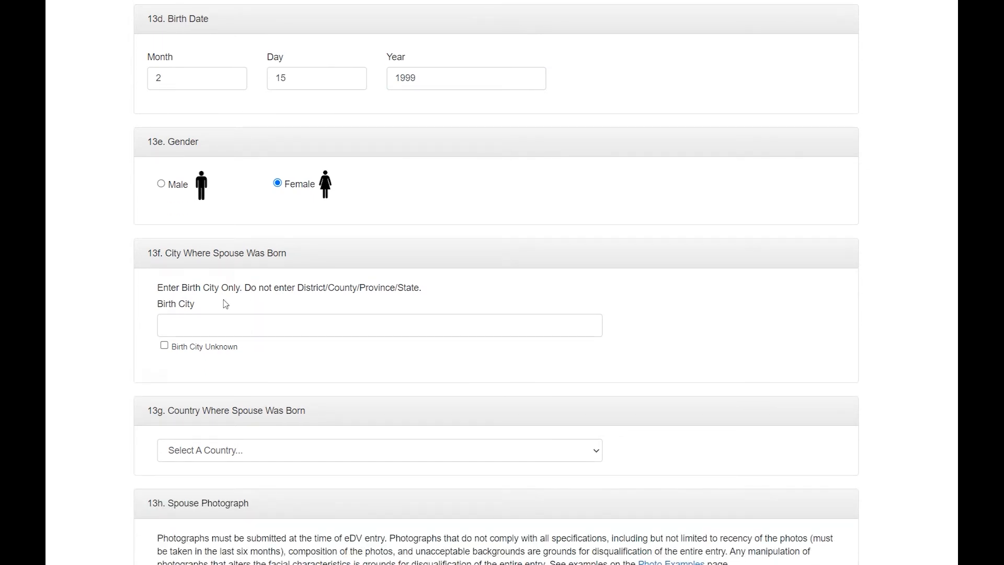
click(229, 321)
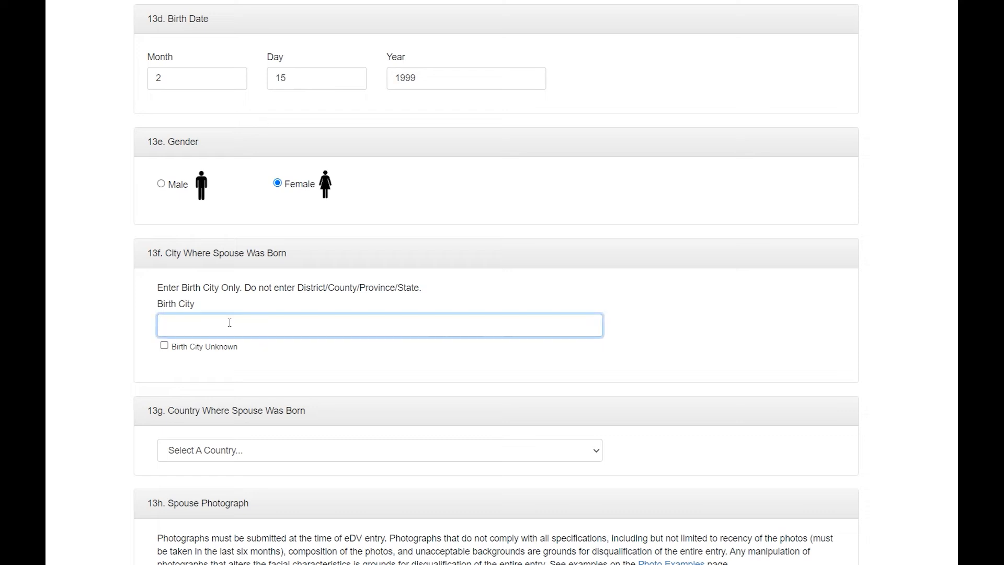
text(colombo)
scroll(230, 314, down, 4)
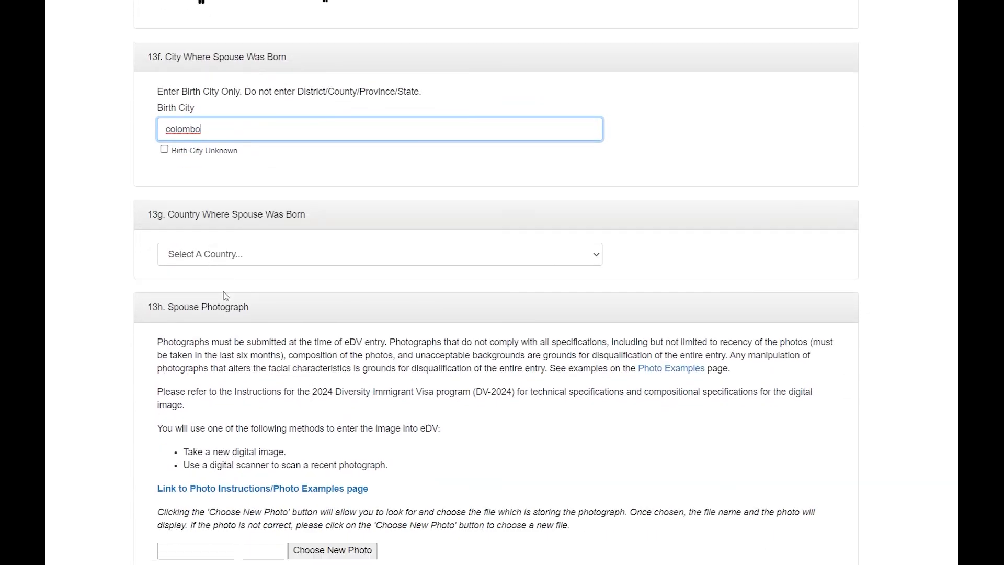
click(236, 255)
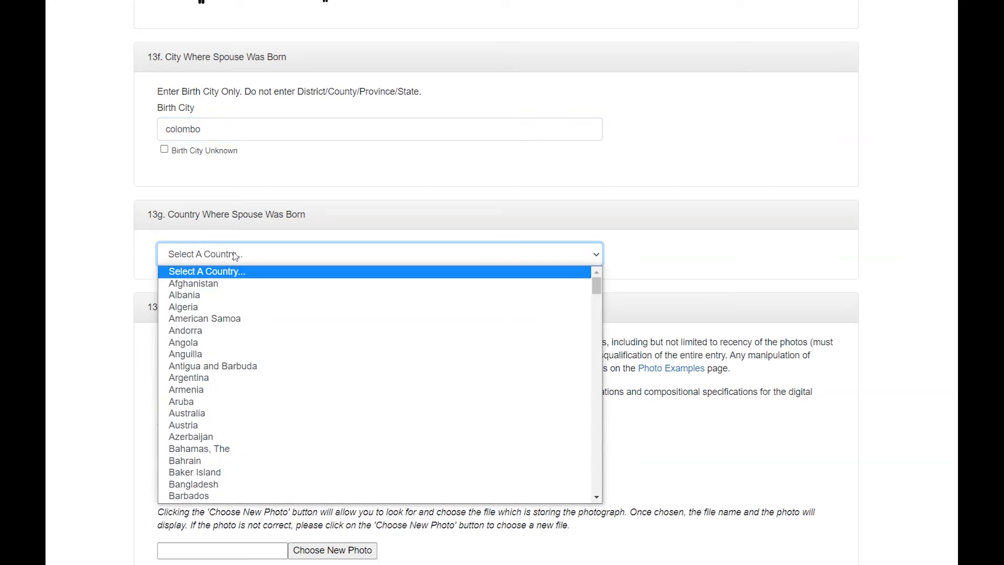
text(sri)
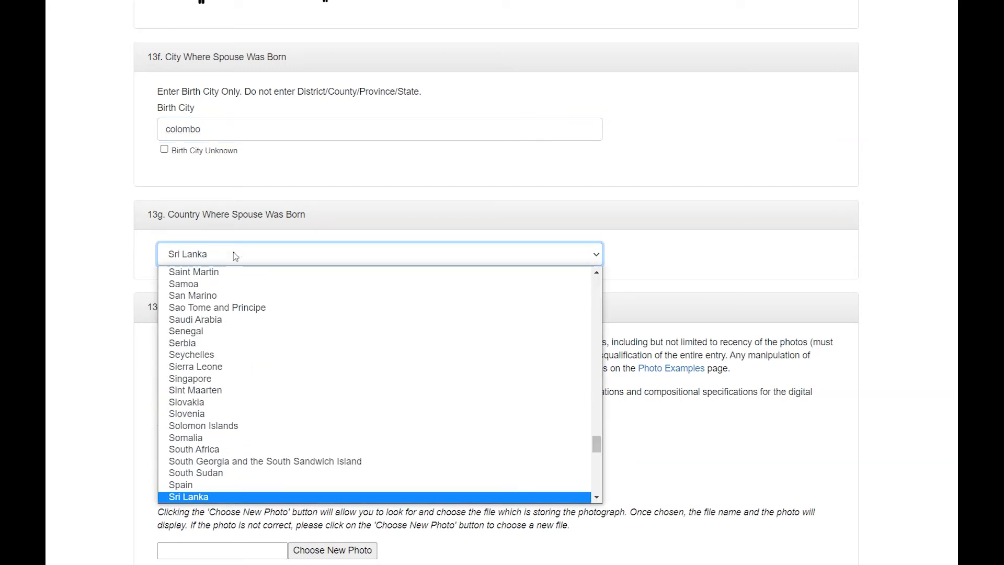
key(Return)
scroll(329, 361, down, 4)
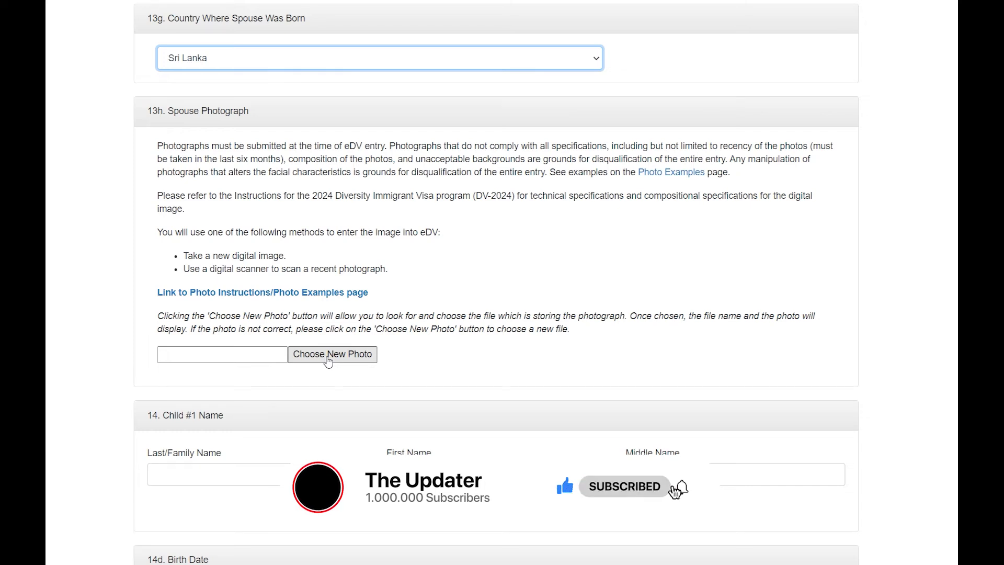
click(329, 361)
Upload the passport-size photo file as the spouse's photograph
click(152, 104)
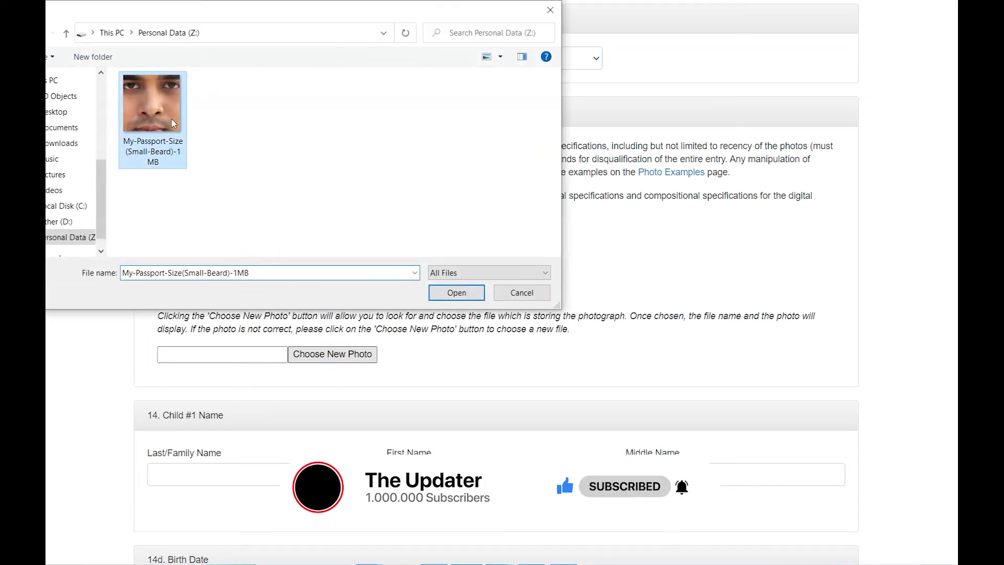
click(453, 291)
scroll(249, 197, down, 5)
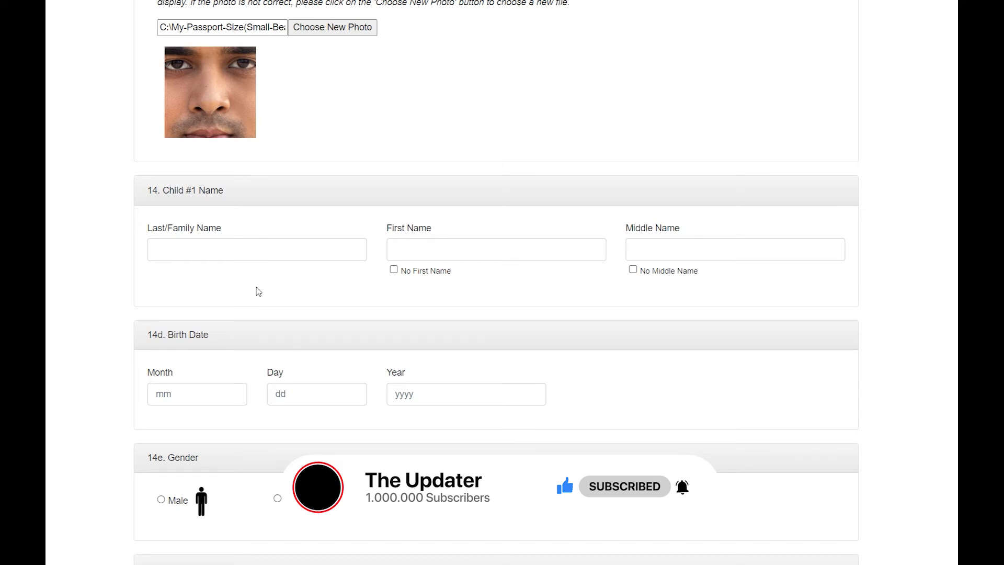
click(255, 256)
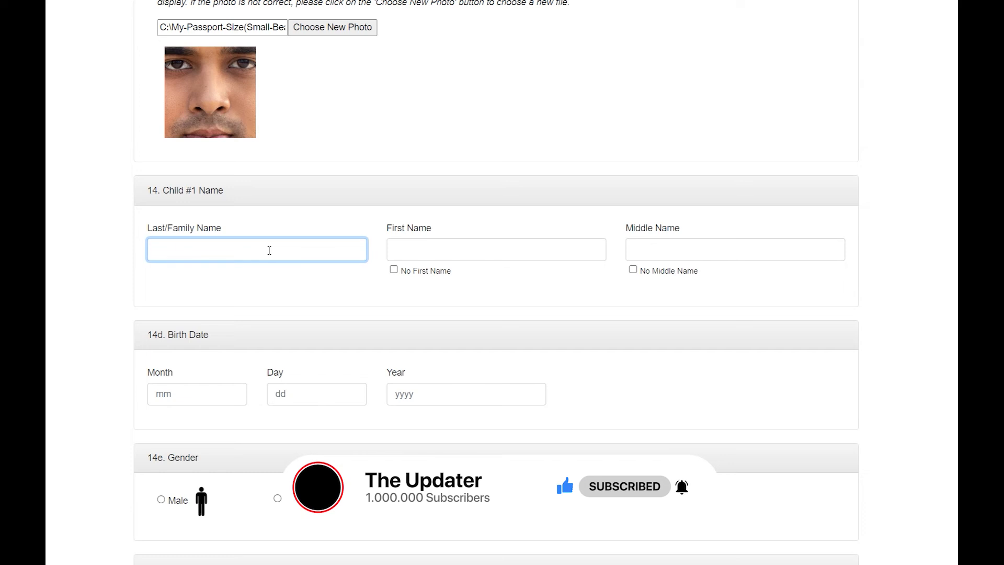
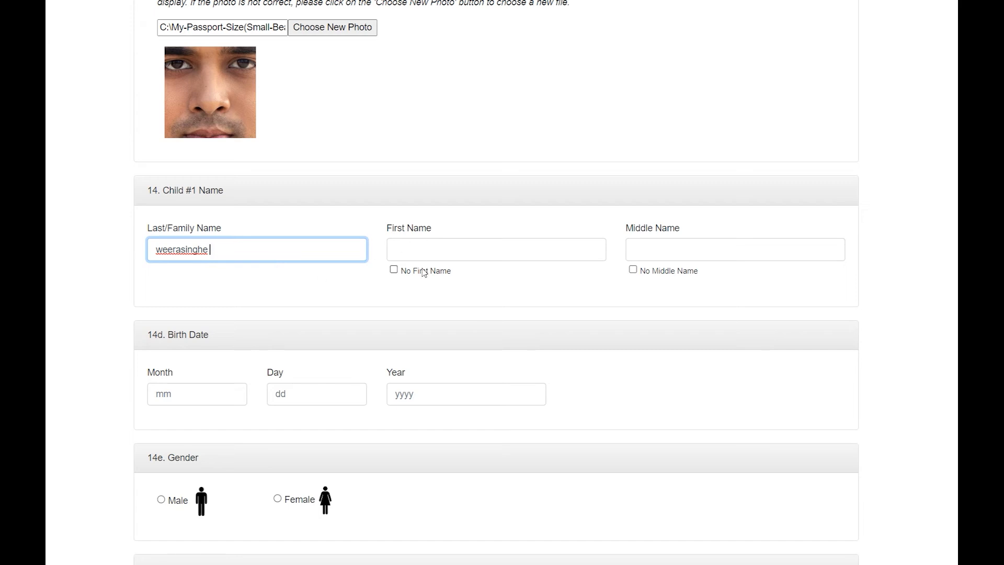
Enter Child #1's last, first and middle names
click(430, 242)
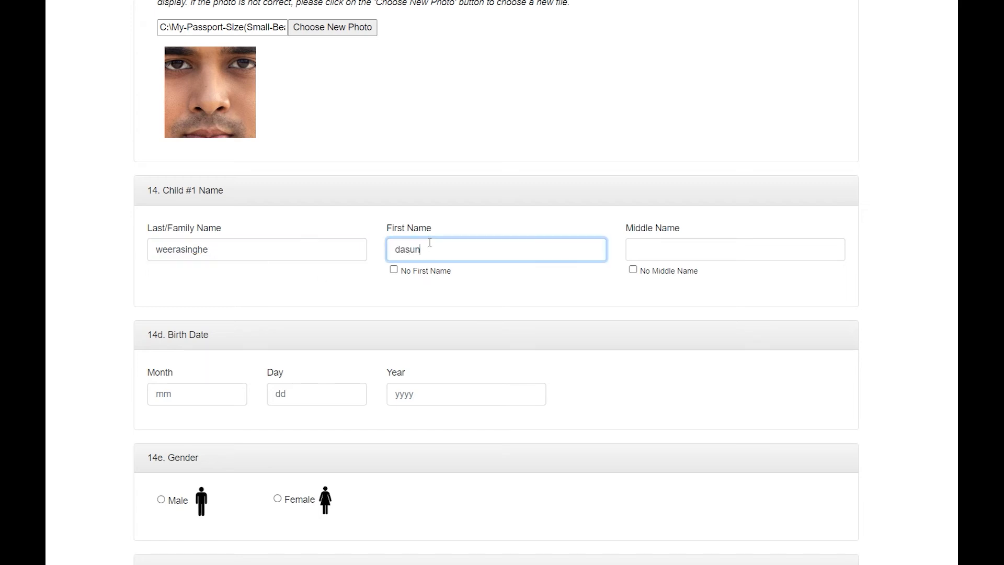
click(644, 244)
Give the child birth date 05/02/2020 and set the child's gender to Male
scroll(349, 336, down, 1)
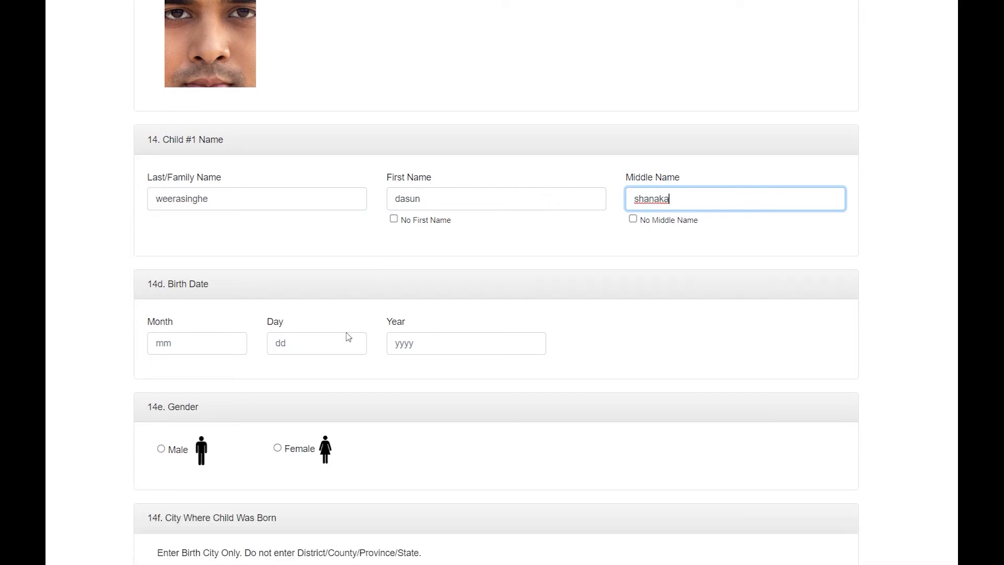
scroll(349, 336, down, 2)
click(202, 261)
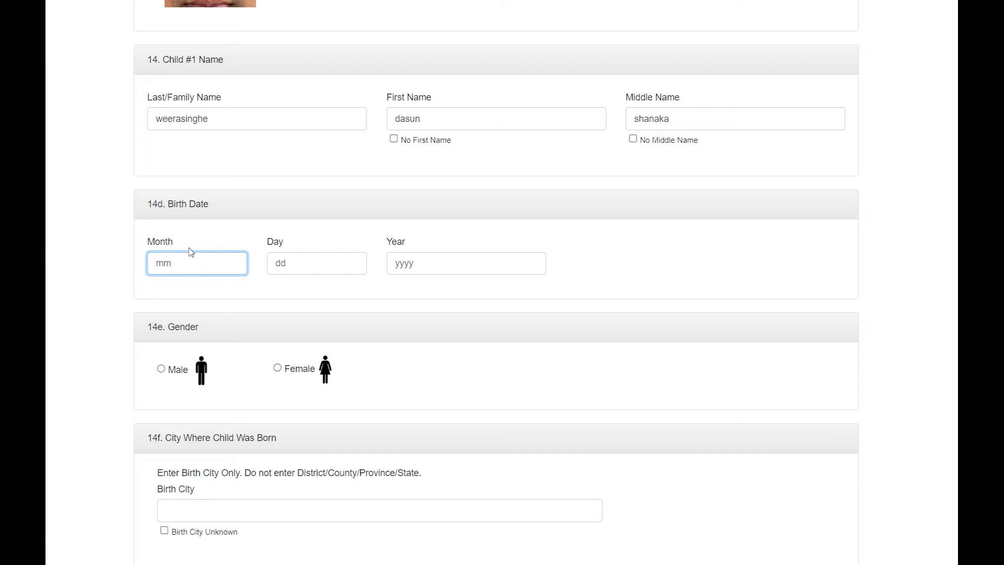
key(BackSpace)
key(BackSpace)
key(Tab)
key(Tab)
scroll(213, 314, down, 3)
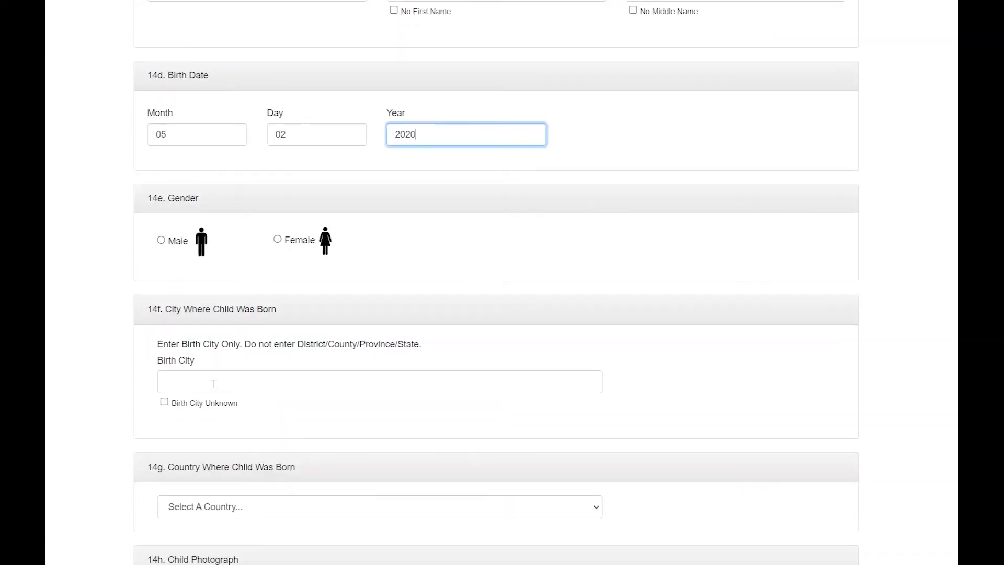
click(178, 241)
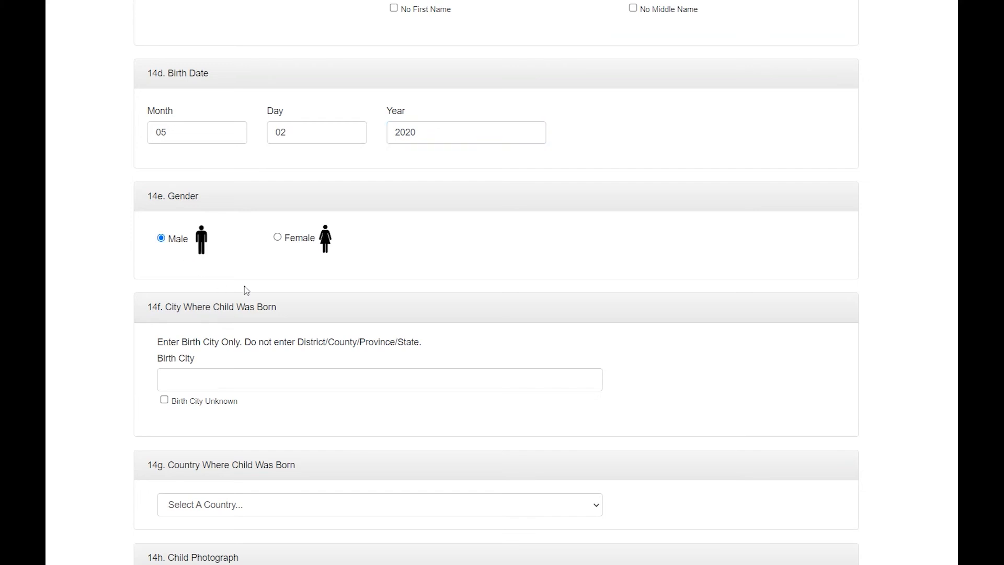
scroll(220, 282, down, 4)
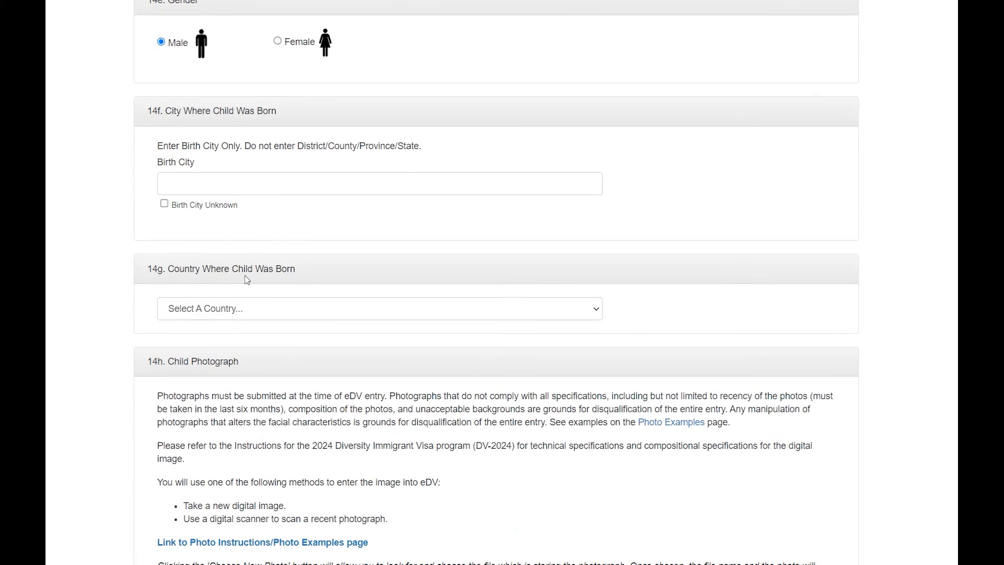
Set the child's birthplace to colombo, Sri Lanka
click(233, 186)
text(co)
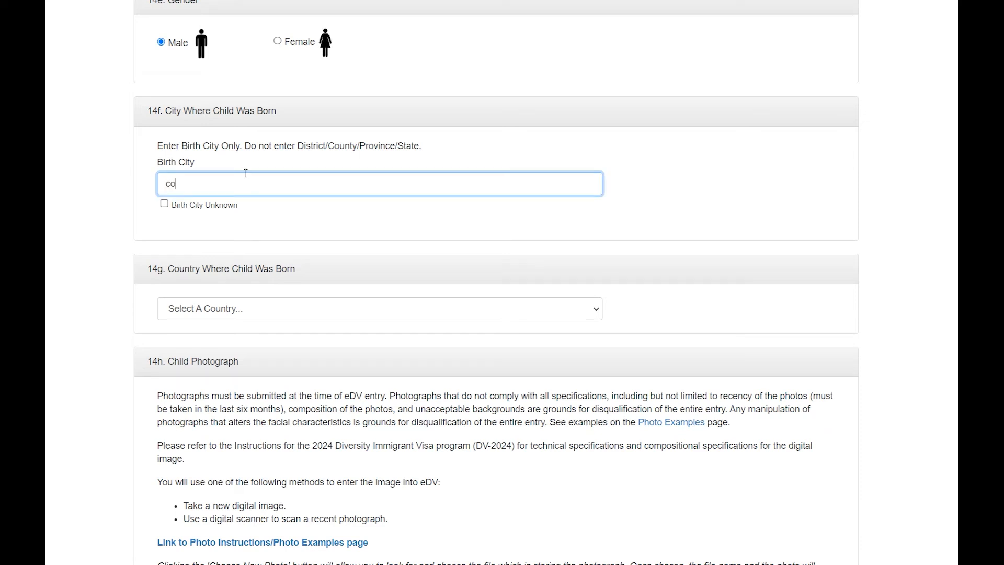
text(lombo)
click(294, 310)
key(s)
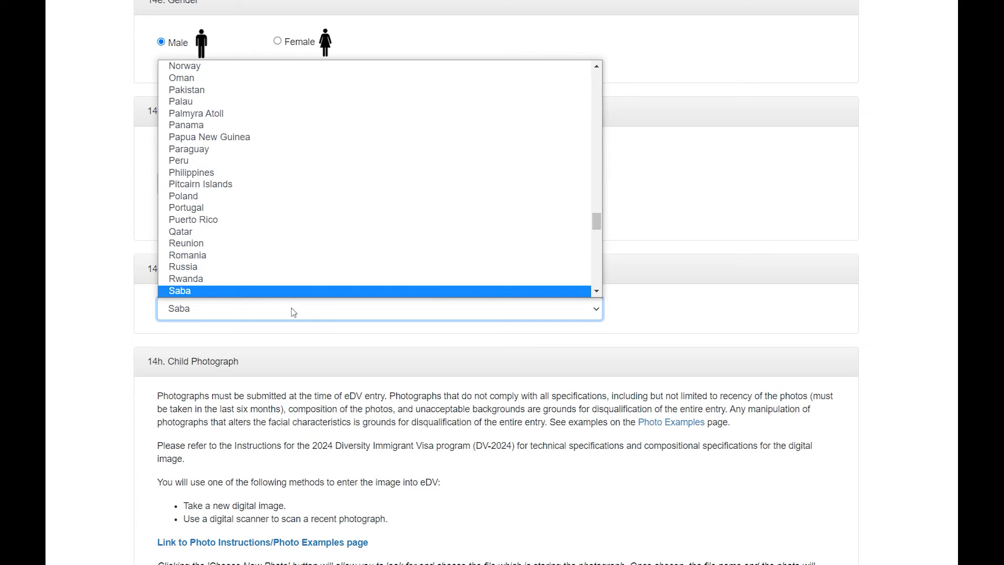
key(r)
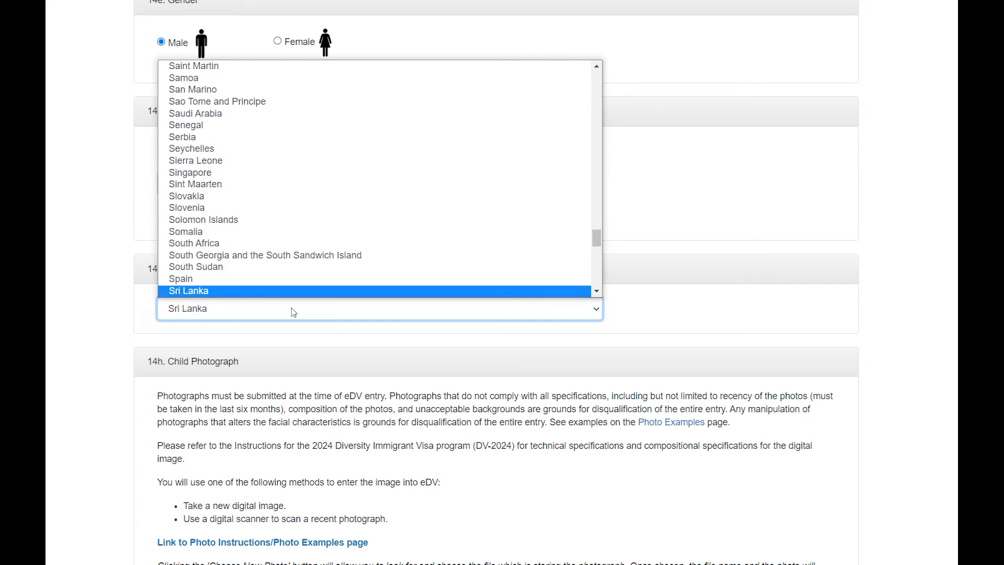
key(Return)
scroll(293, 312, down, 5)
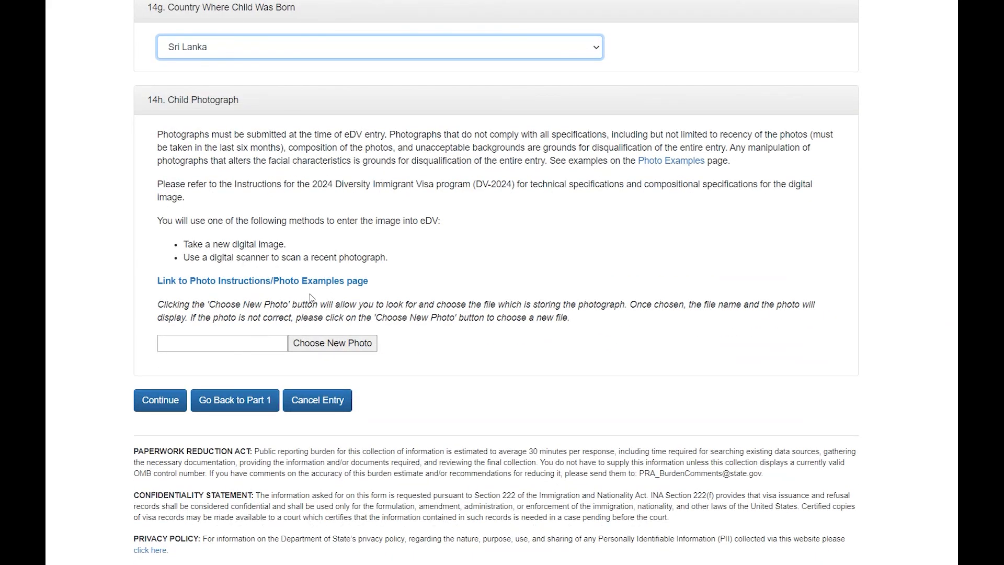
Attach the passport-size photo for the child and continue to the review page
click(339, 343)
click(152, 115)
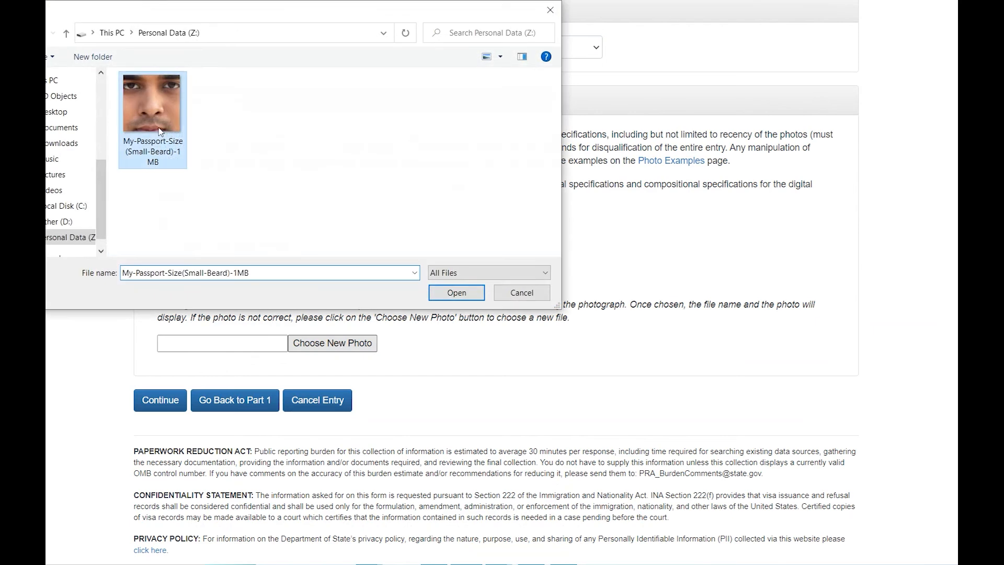
click(456, 292)
scroll(461, 291, down, 3)
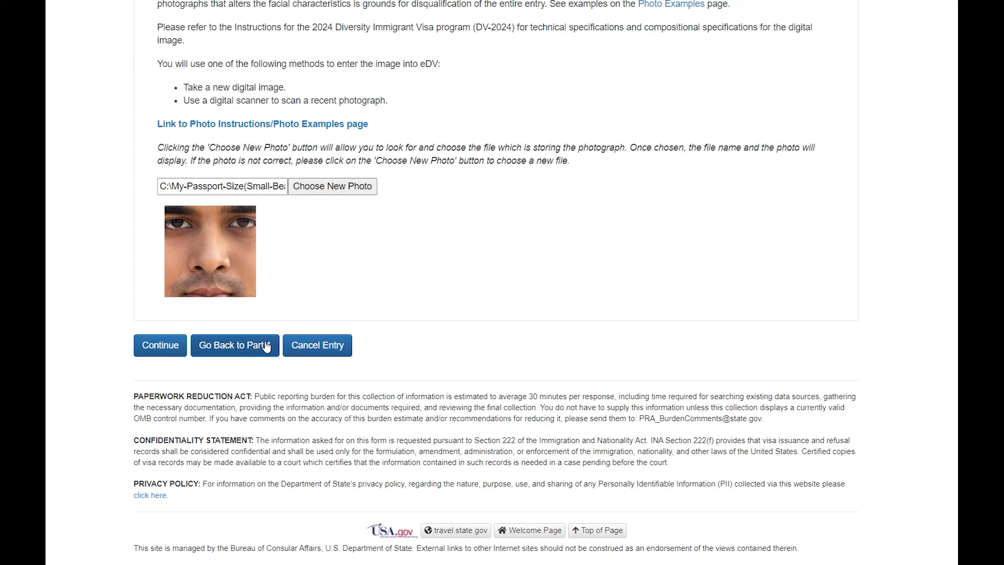
click(168, 352)
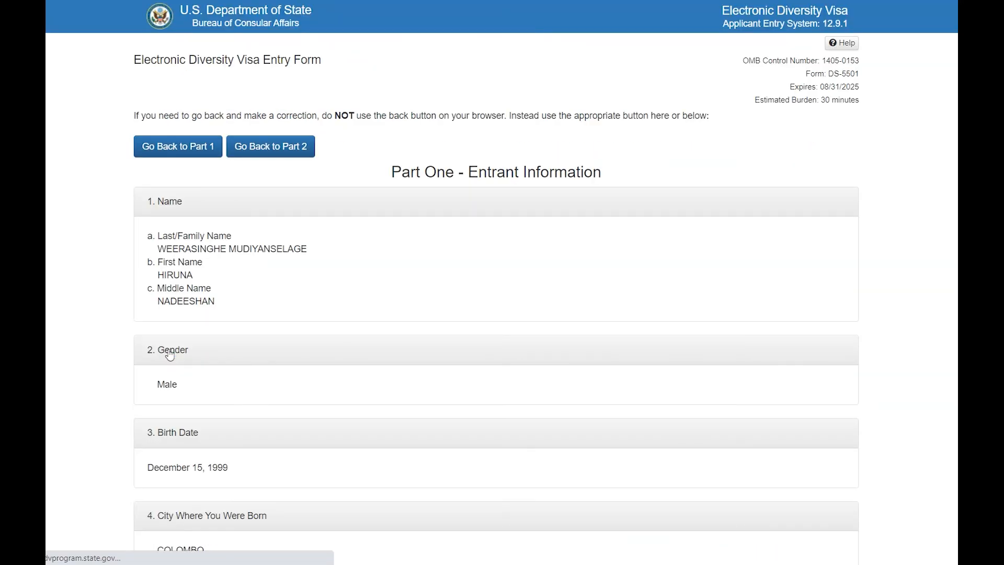
Scroll through the review page, checking the entrant, spouse and child sections
scroll(170, 351, down, 3)
scroll(171, 351, up, 1)
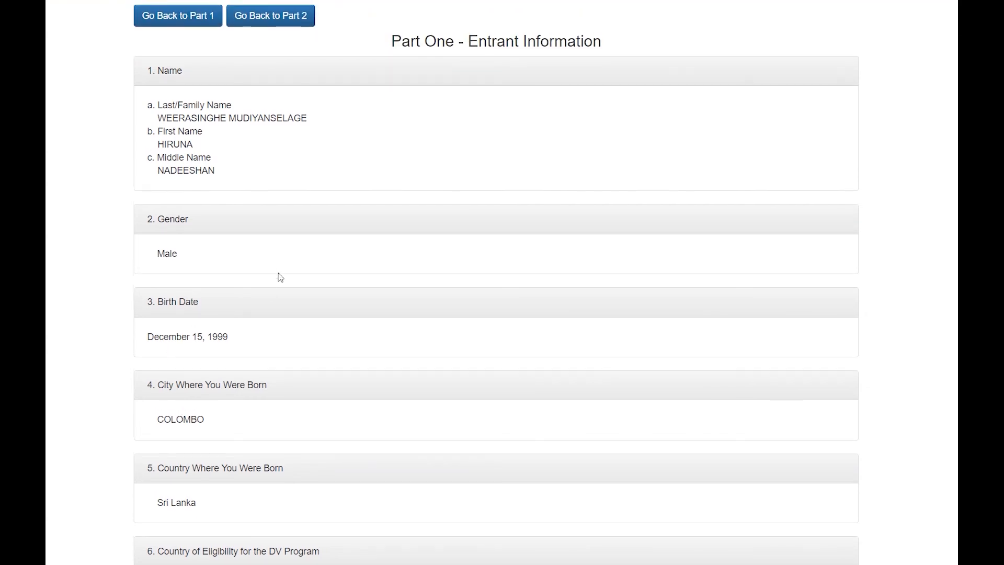
scroll(251, 259, down, 5)
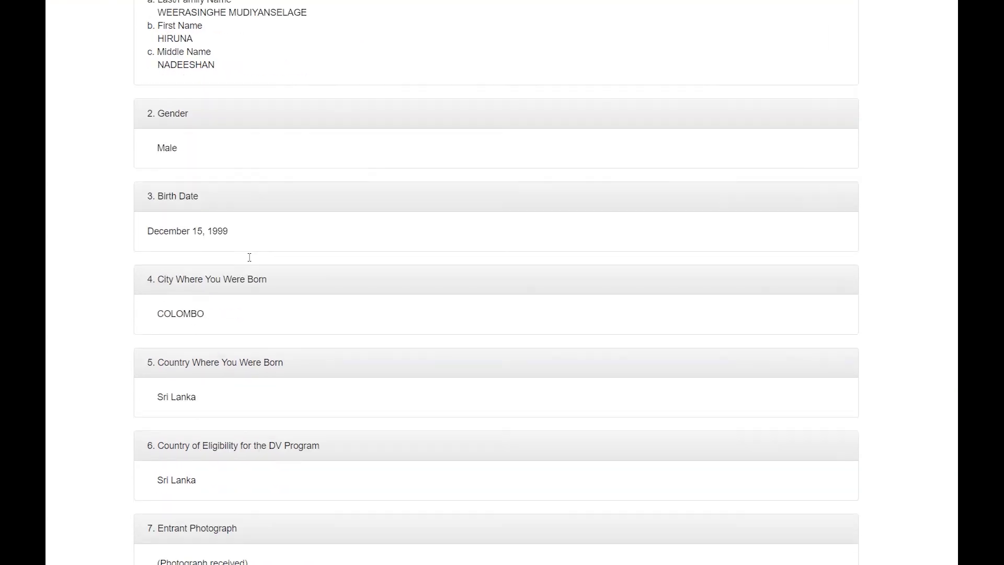
scroll(250, 260, down, 1)
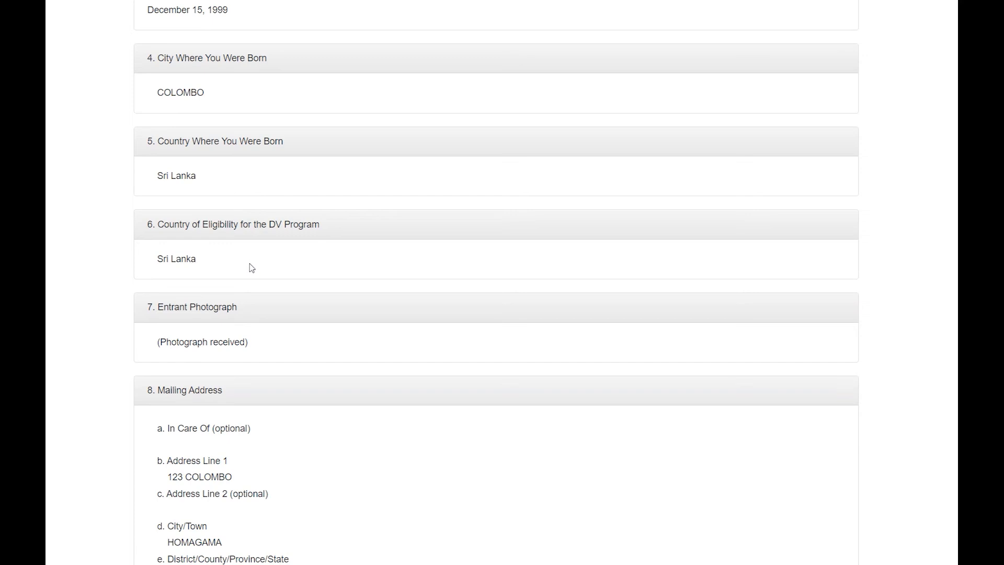
scroll(251, 268, down, 2)
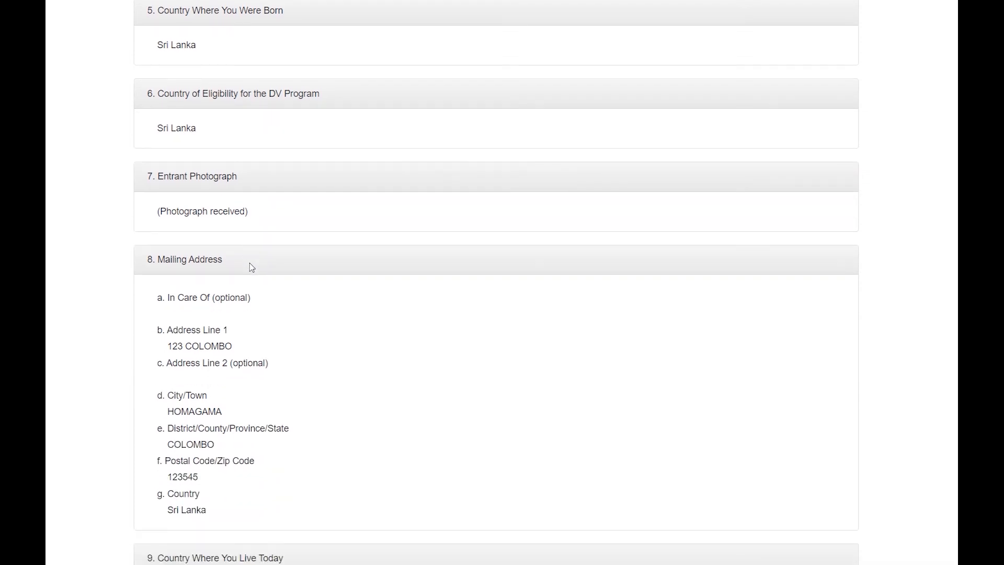
scroll(251, 267, down, 2)
scroll(252, 267, down, 2)
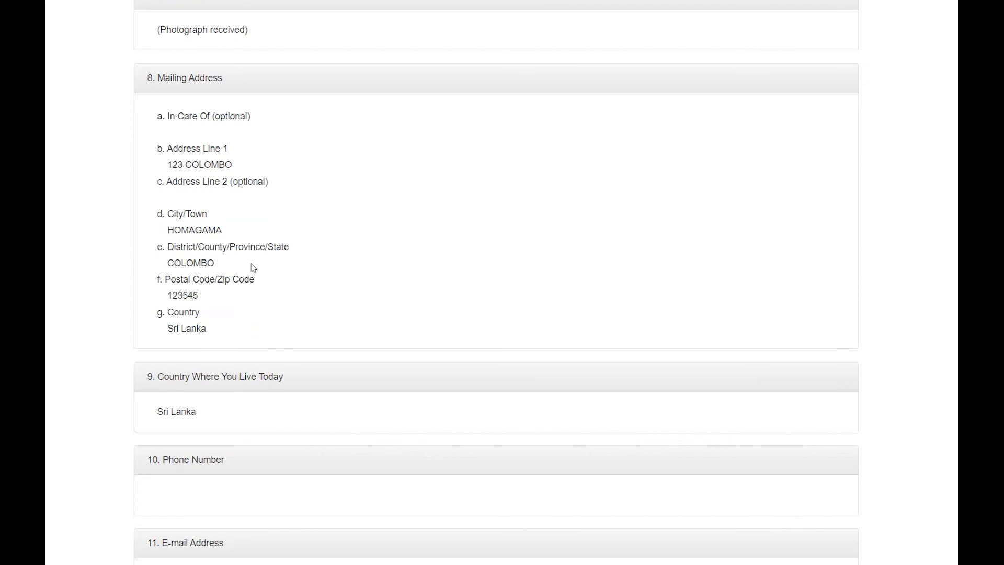
scroll(253, 268, down, 3)
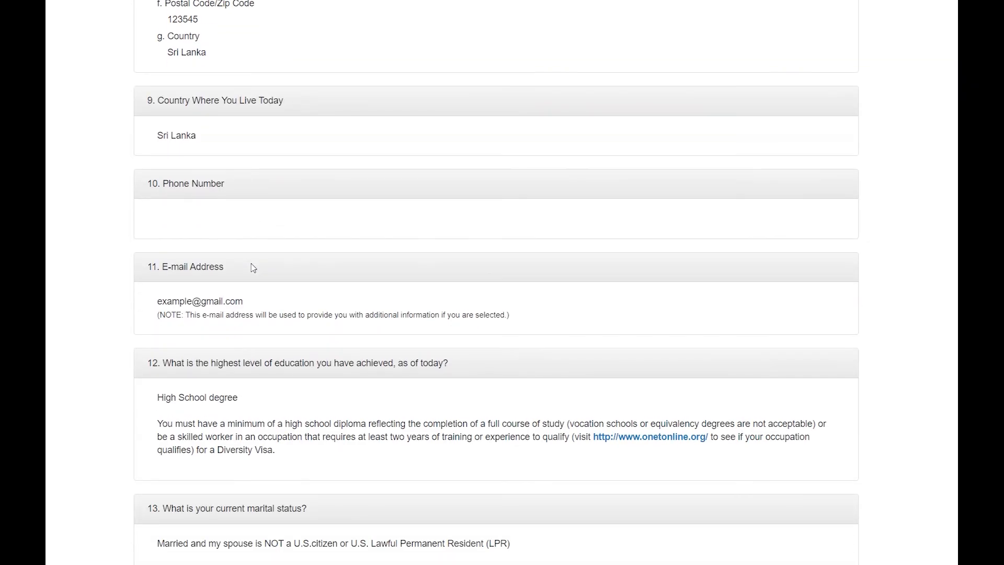
scroll(253, 268, down, 1)
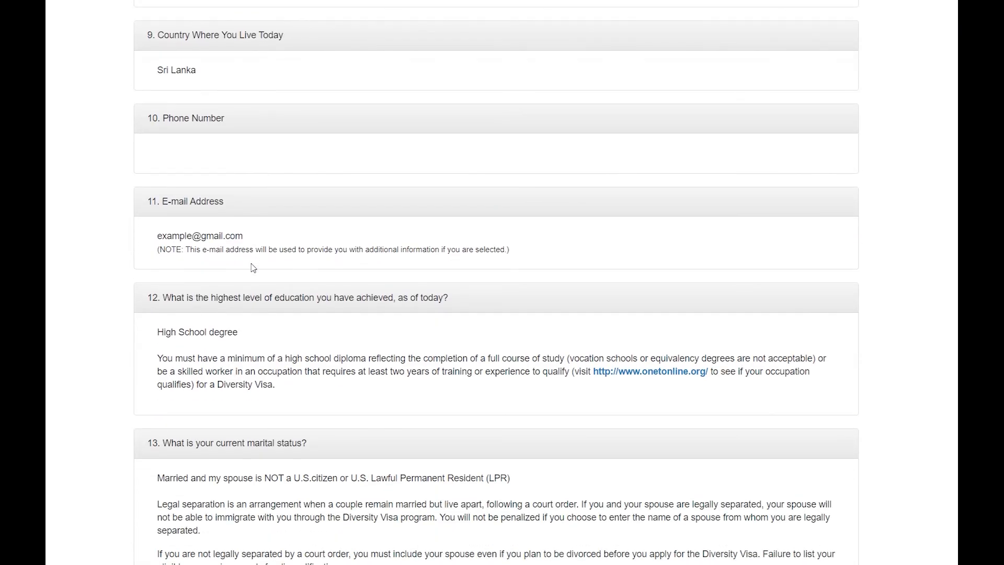
scroll(253, 268, down, 10)
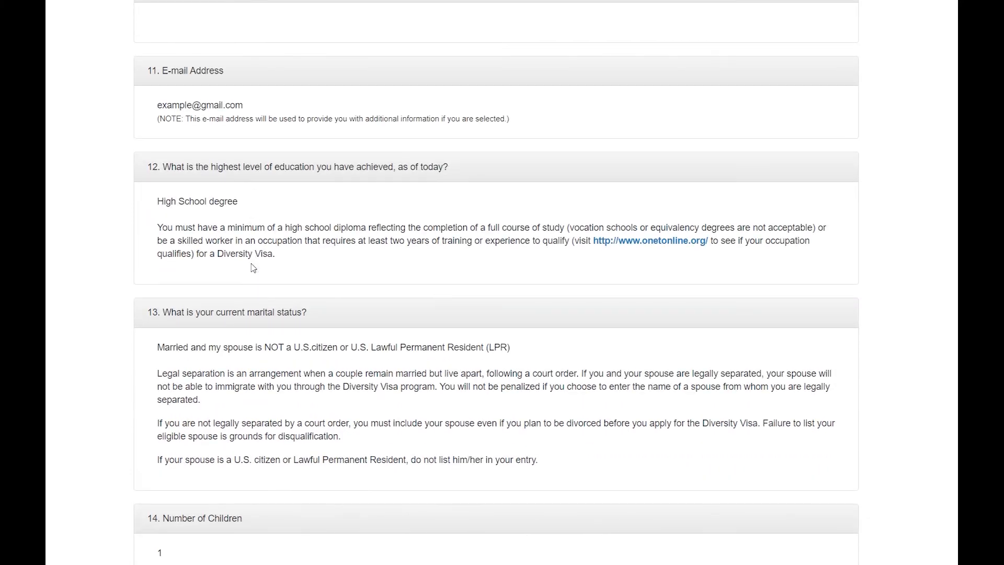
scroll(253, 268, down, 11)
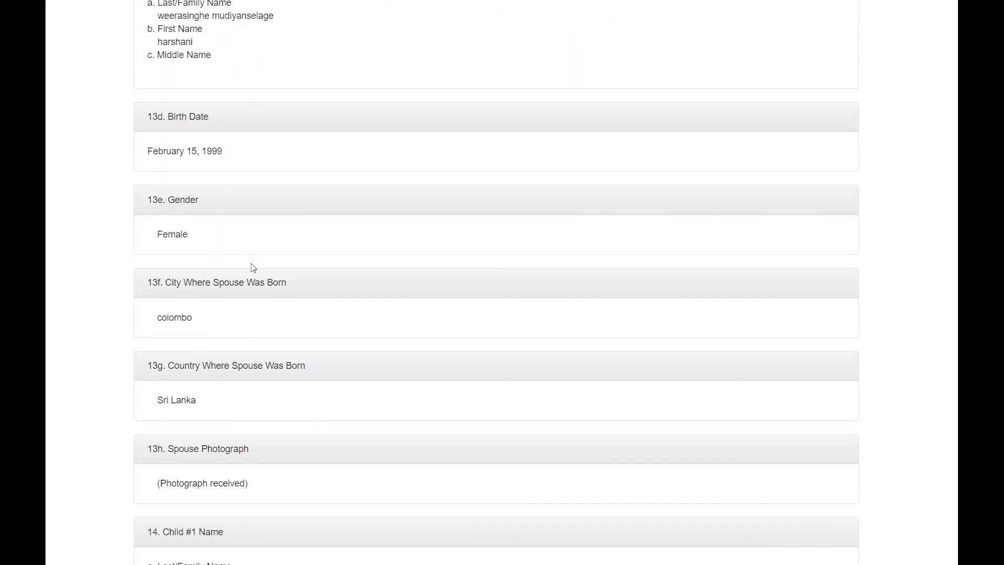
scroll(253, 268, down, 4)
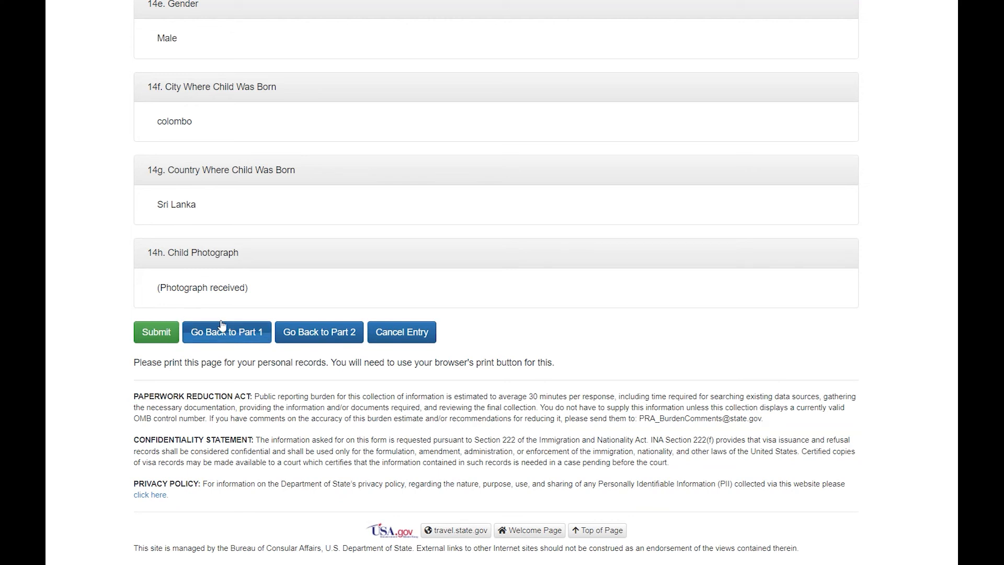
Submit the DV-2024 entry to reach the Success confirmation page
click(301, 333)
scroll(352, 237, up, 5)
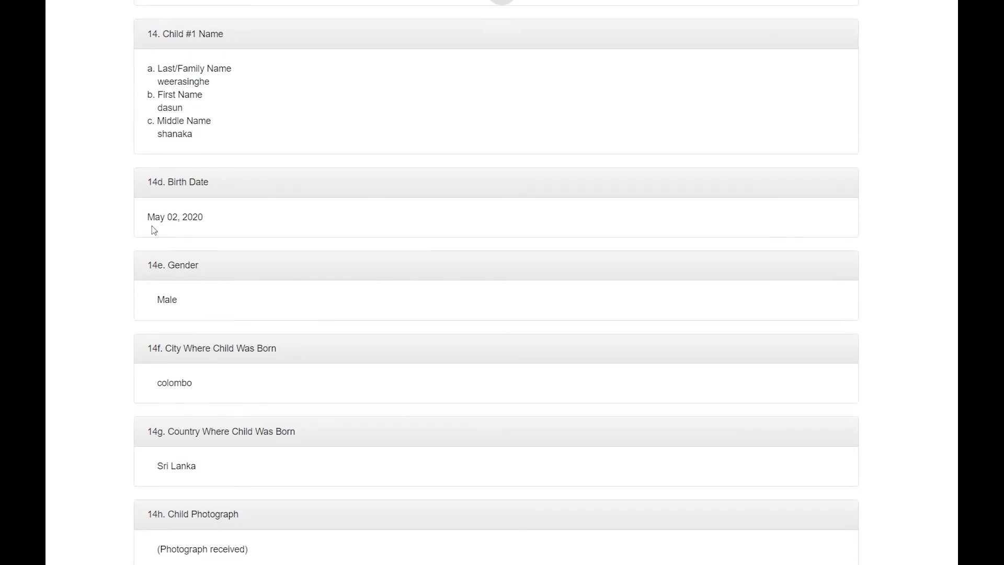
scroll(186, 301, down, 4)
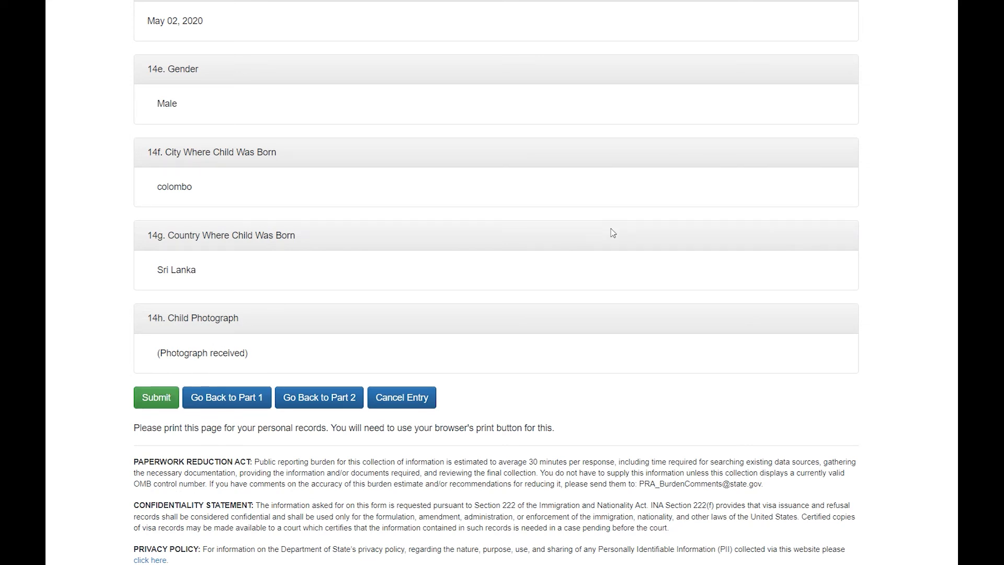
scroll(348, 219, up, 10)
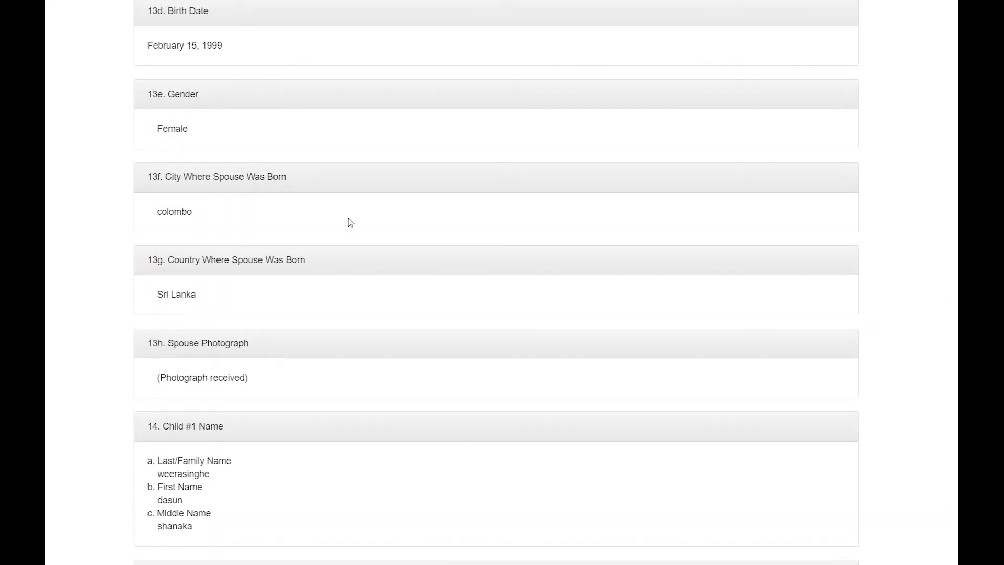
scroll(350, 222, down, 10)
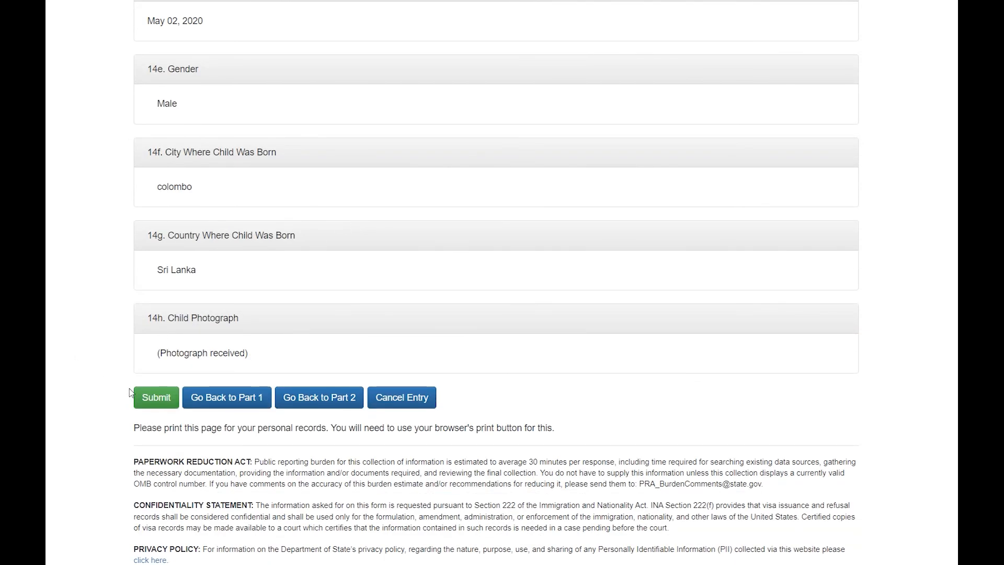
click(145, 397)
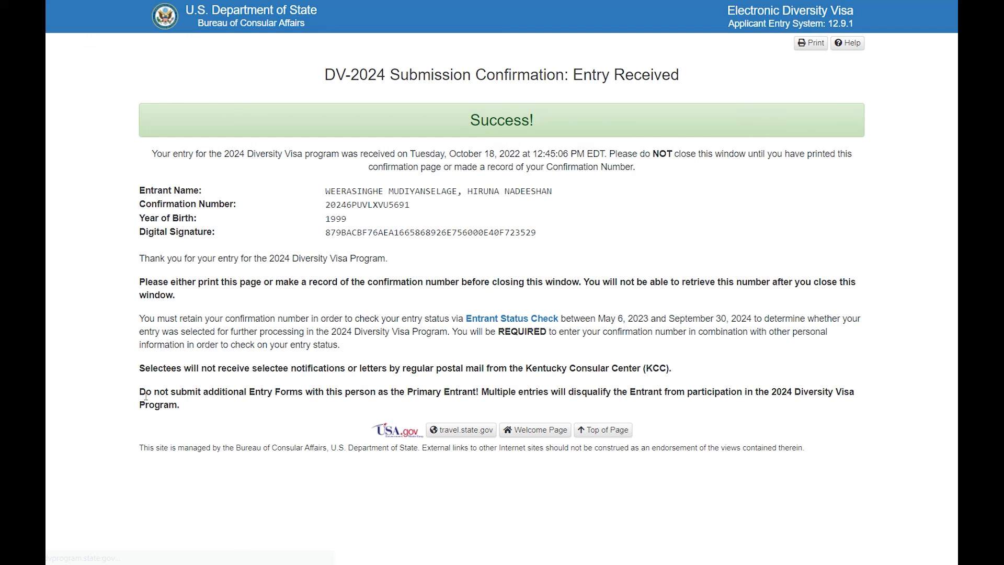